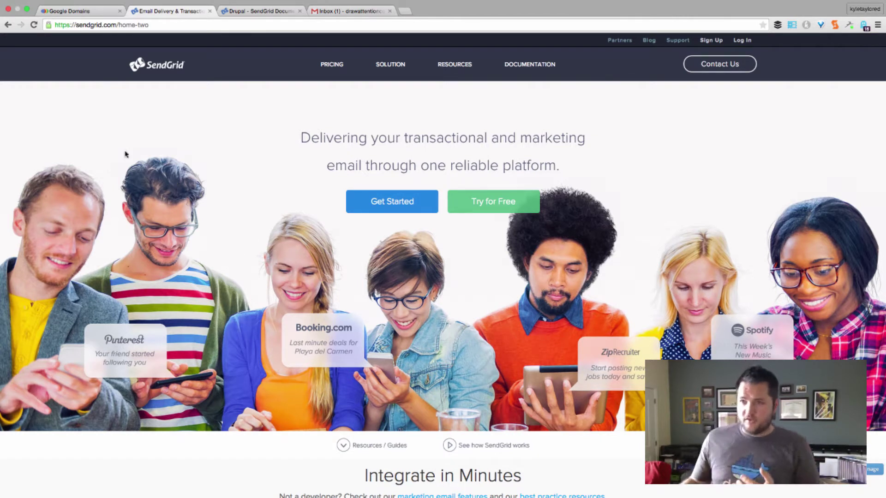
- Open the Google Domains email forwarding settings for drawattention.co and select the new alias box
left_click(96, 16)
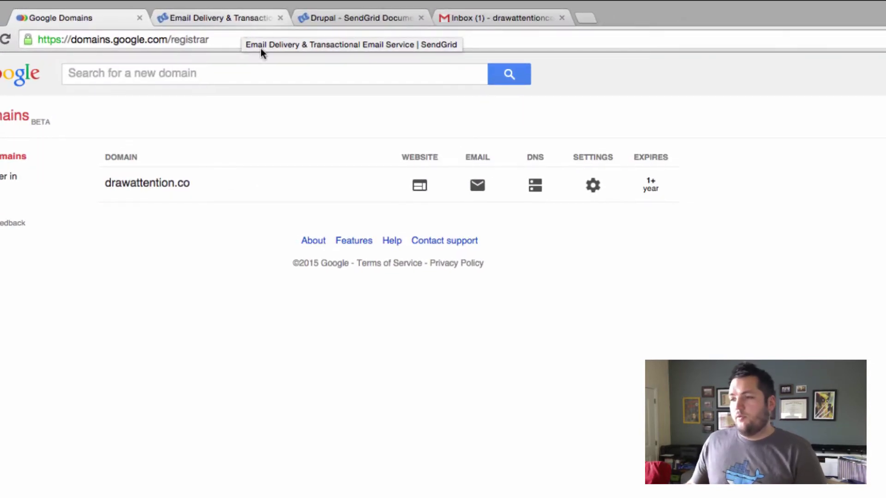
left_click(478, 187)
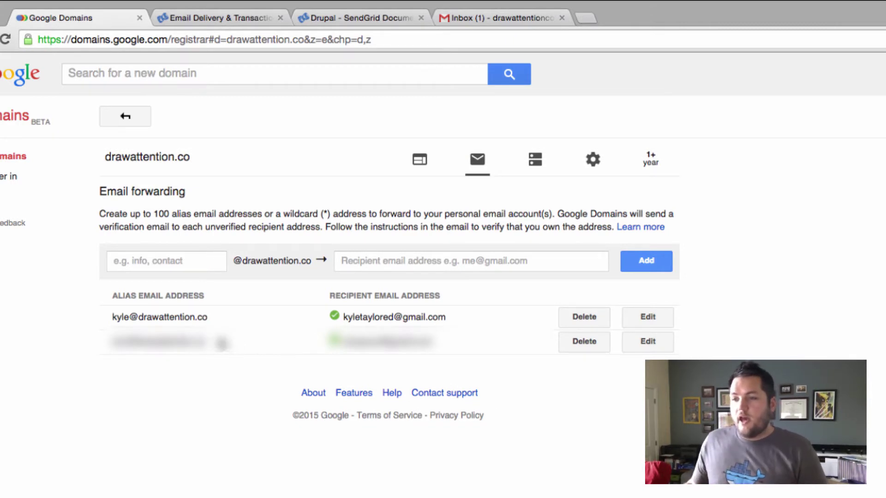
triple_click(111, 320)
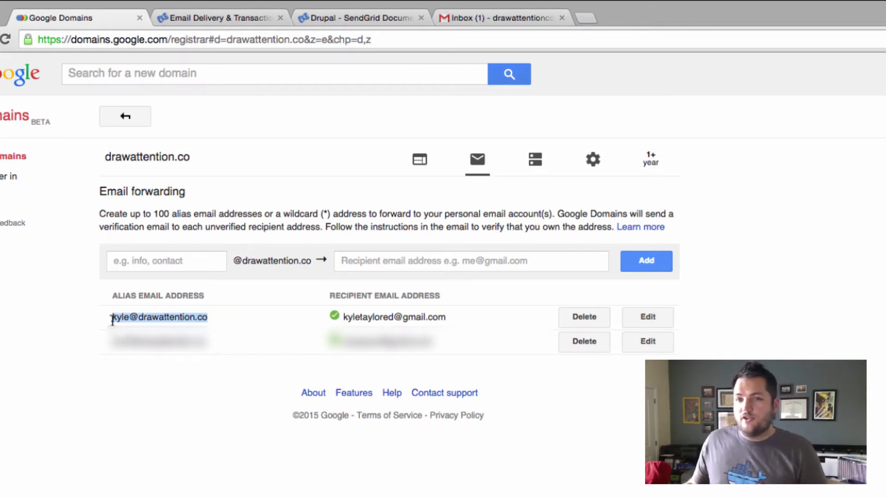
left_click(262, 320)
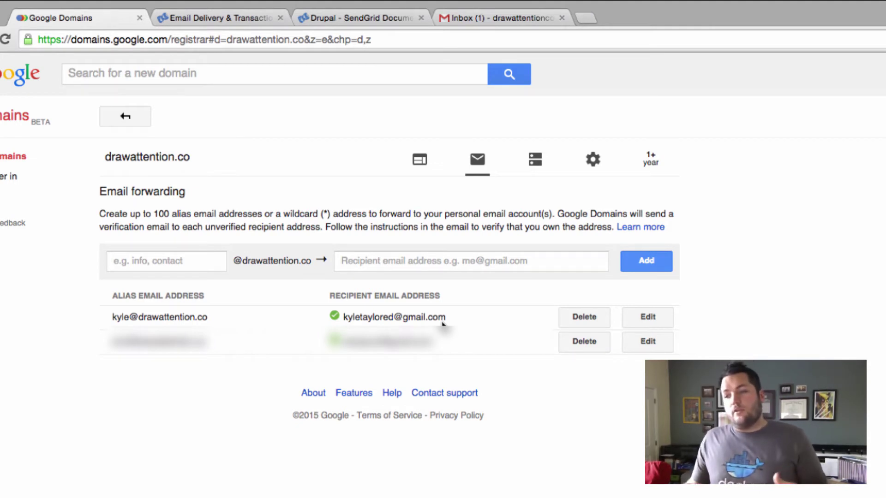
left_click(193, 262)
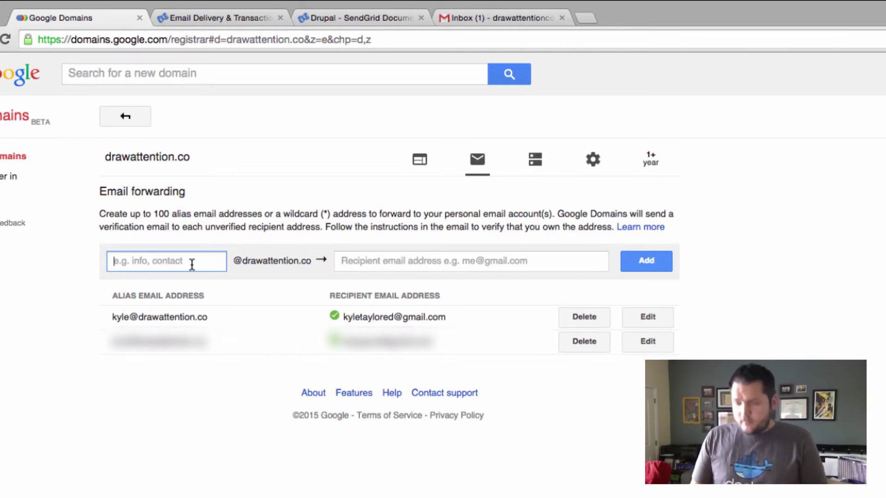
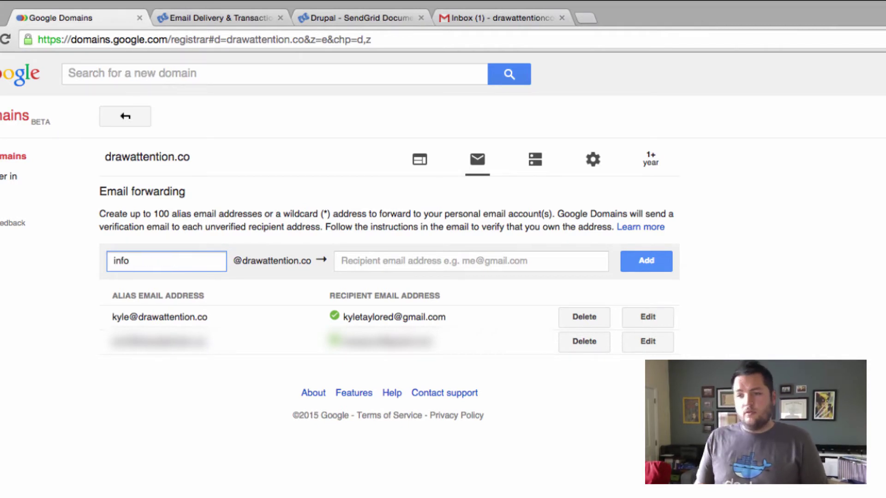
- Add an 'info' alias on drawattention.co that forwards to the business Gmail address
left_click(341, 261)
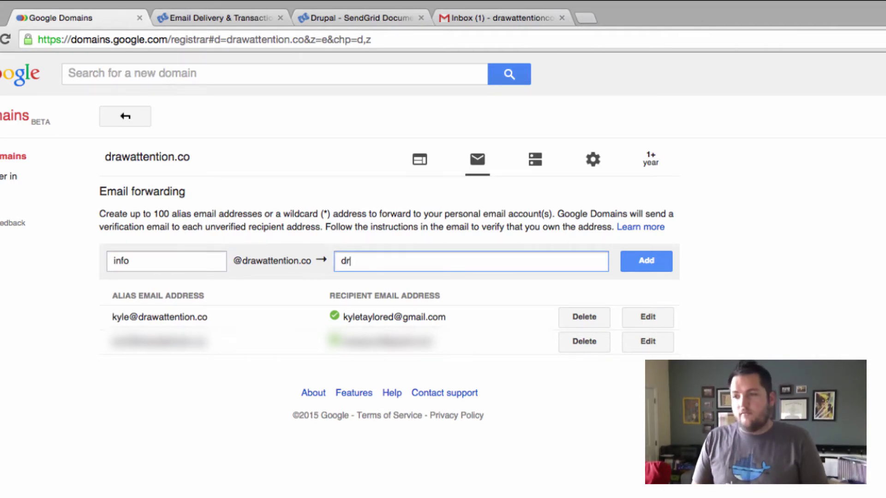
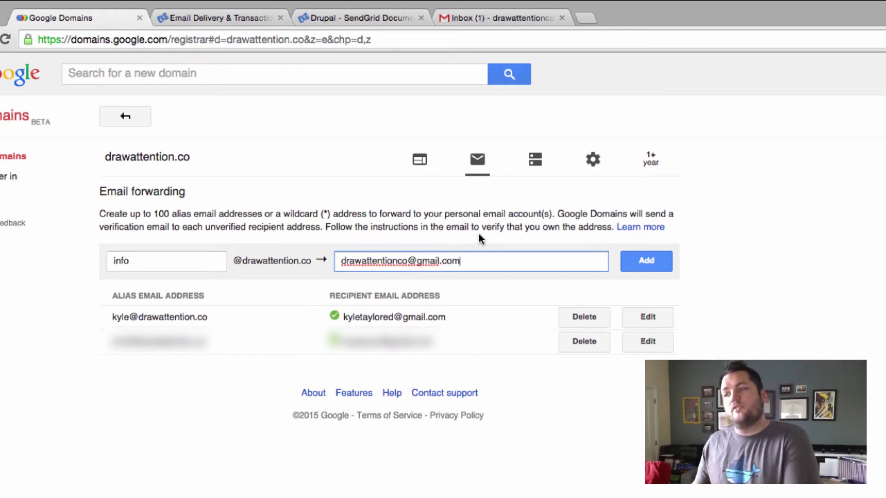
left_click(650, 268)
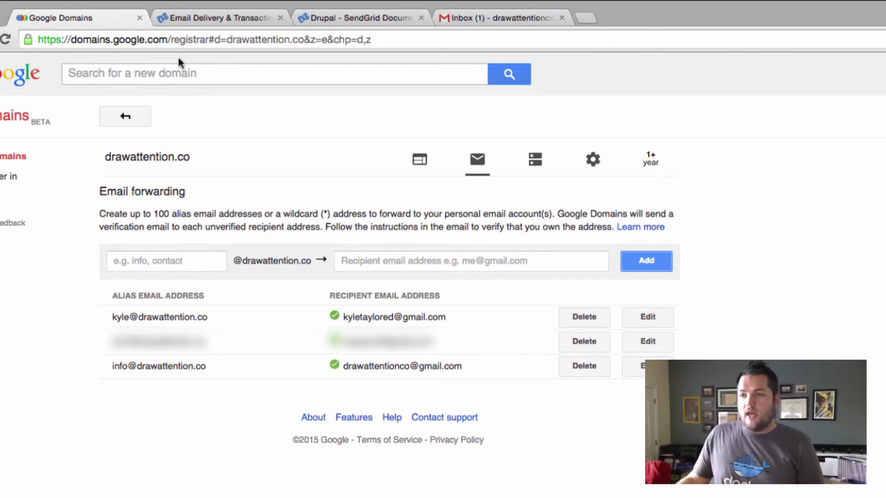
- Open SendGrid's transactional email pricing page showing the Bronze, Silver, Gold and Platinum plans
left_click(183, 20)
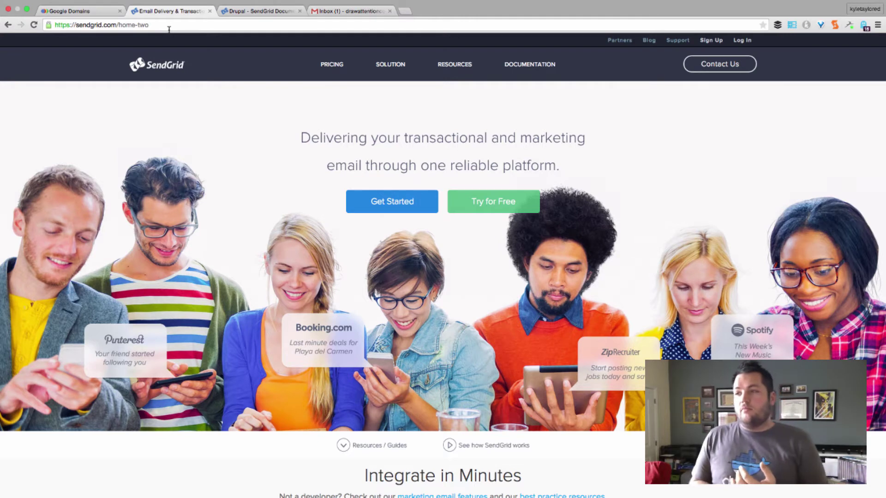
left_click(332, 64)
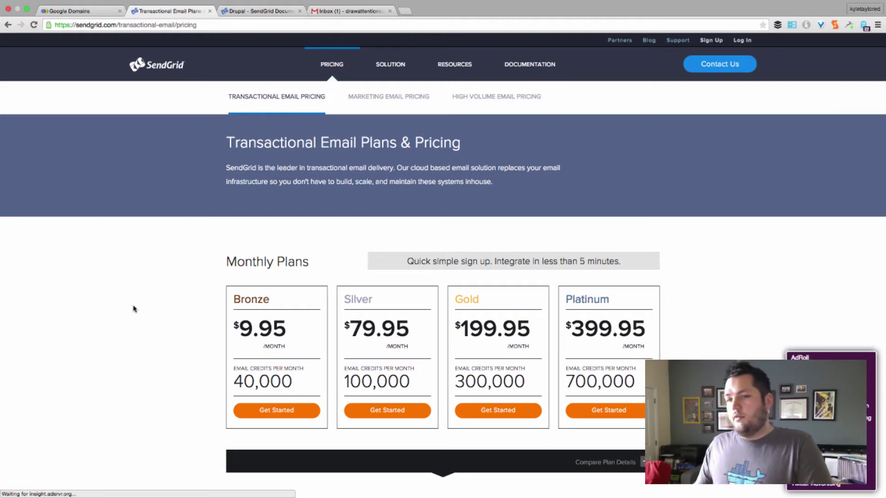
scroll(134, 309, "down", 3)
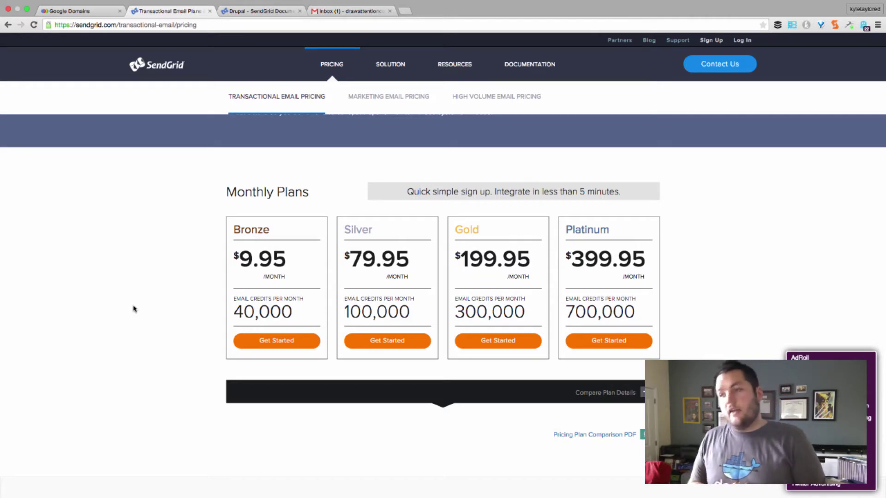
left_click(119, 25)
left_click_drag(119, 25, 284, 26)
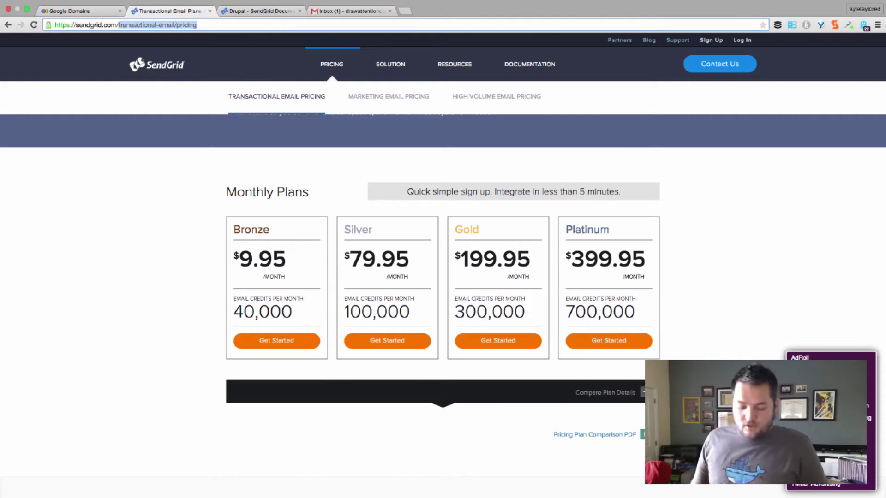
- Load sendgrid.com/free and start the Free Package sign-up (400 emails per day, $0.00)
type("free")
key("Return")
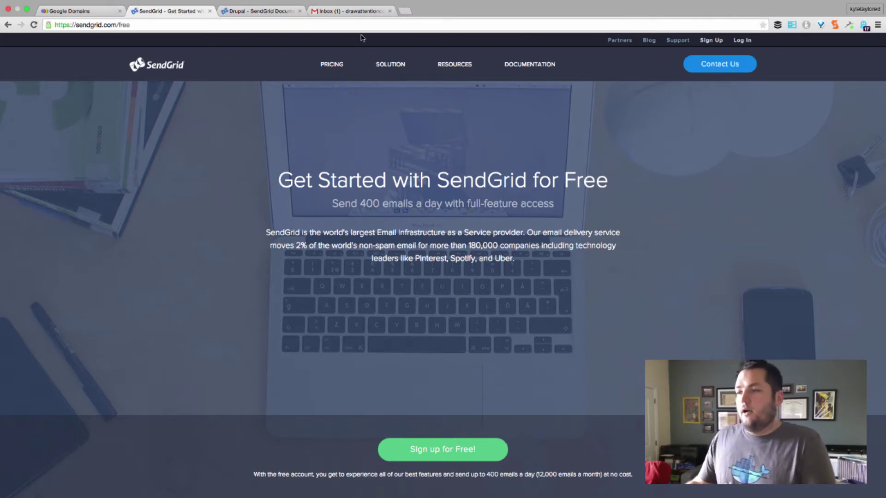
left_click(459, 450)
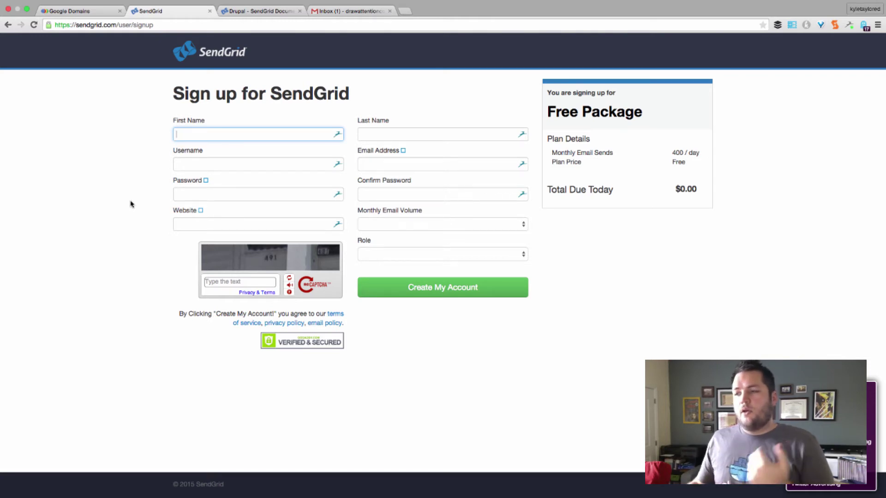
- Autofill the business email address into the sign-up form's Email Address field
left_click(408, 164)
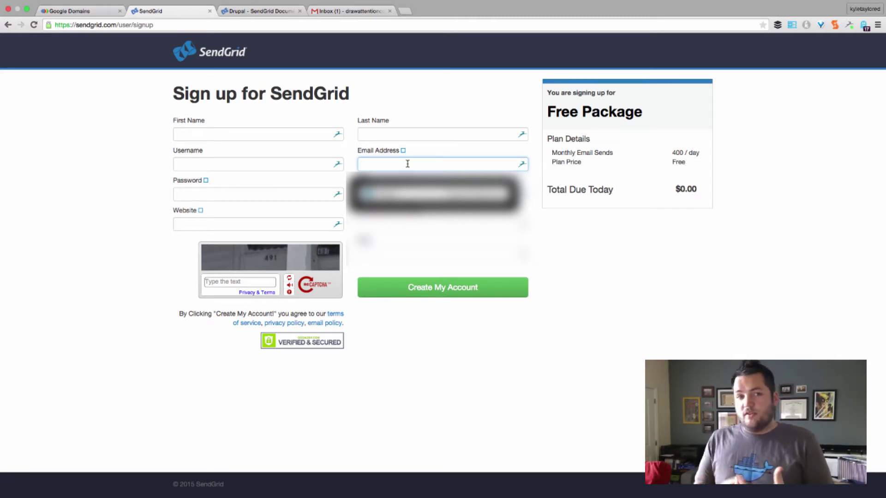
type("kyl")
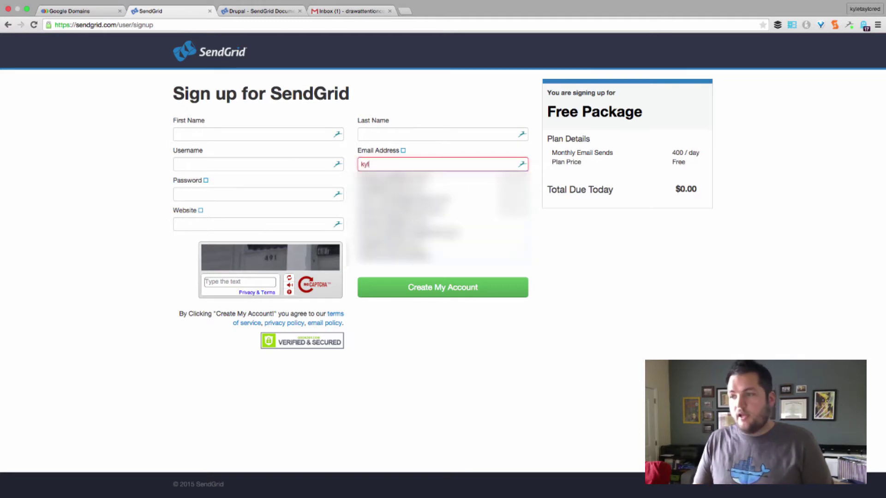
type("e@")
key("Down")
key("Return")
key("Tab")
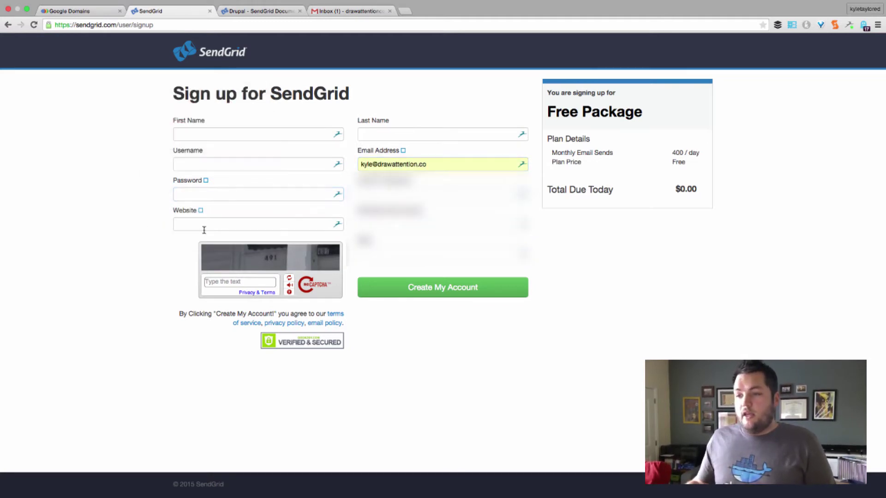
left_click(204, 230)
type("www.dr")
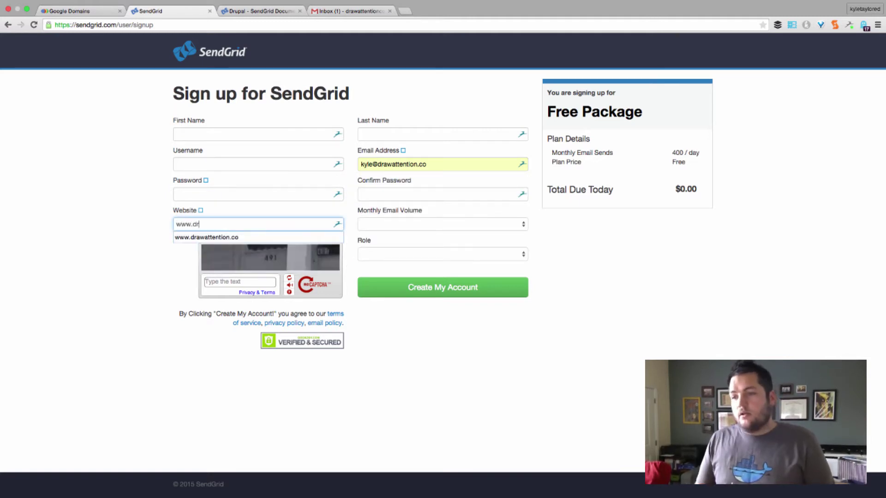
key("Down")
key("Return")
key("Tab")
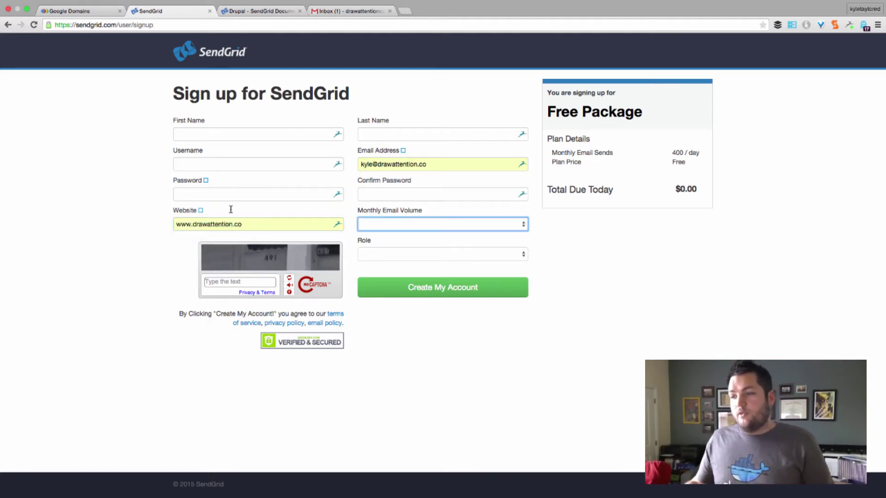
left_click_drag(429, 165, 377, 163)
left_click(377, 163)
left_click(488, 370)
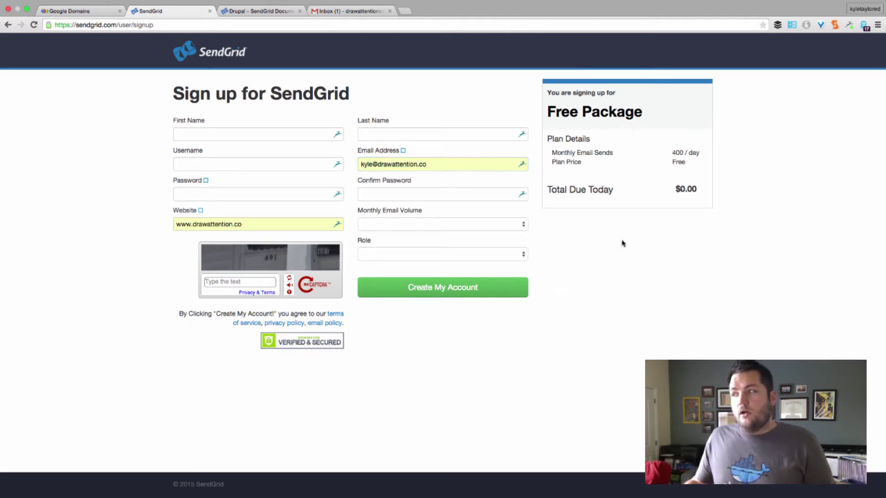
- Log out of the Dashlane password manager
left_click(849, 25)
left_click(852, 42)
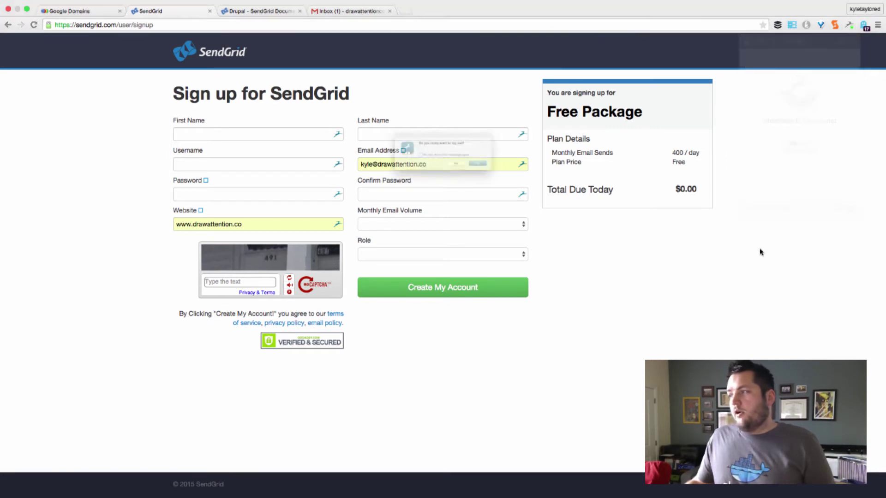
left_click(519, 177)
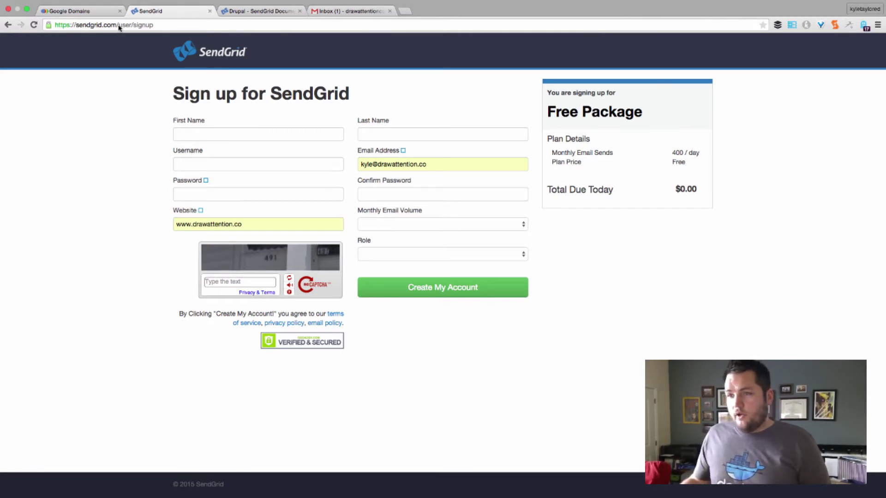
- Go to the SendGrid home page and log in with the account username and password
left_click_drag(118, 24, 219, 27)
key("BackSpace")
key("Return")
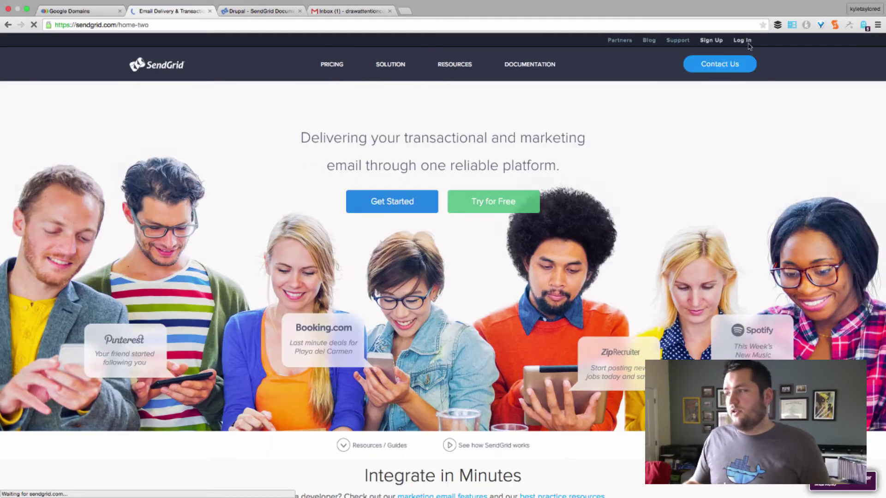
left_click(742, 40)
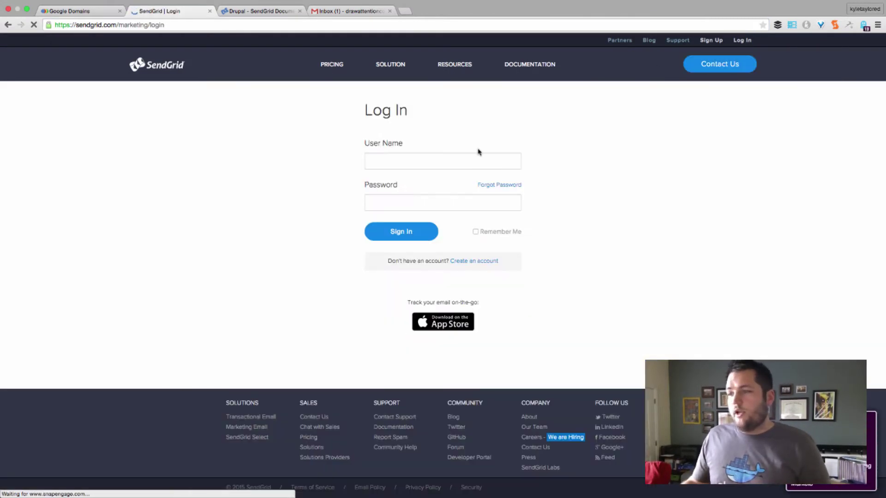
left_click(450, 163)
type("drawattentionco")
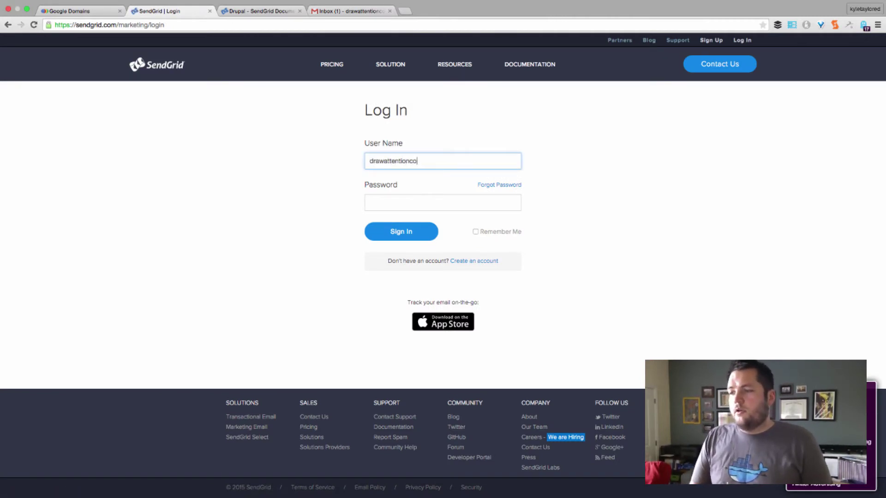
left_click(443, 202)
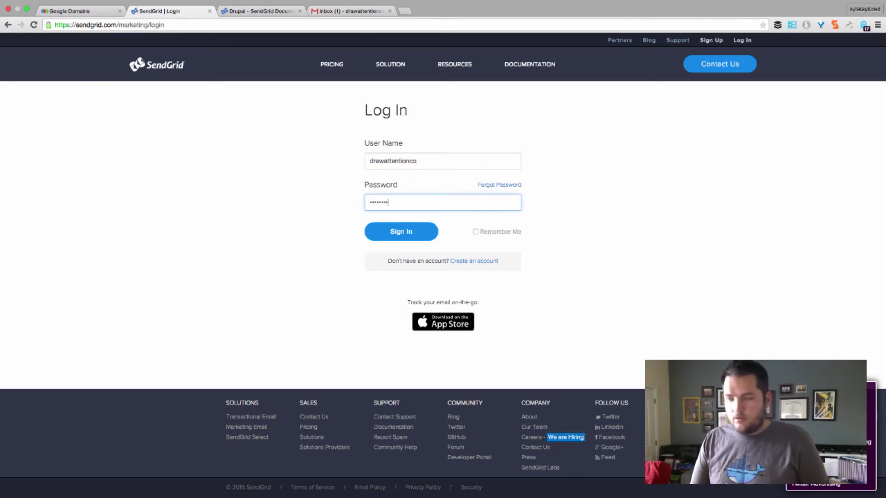
key("Return")
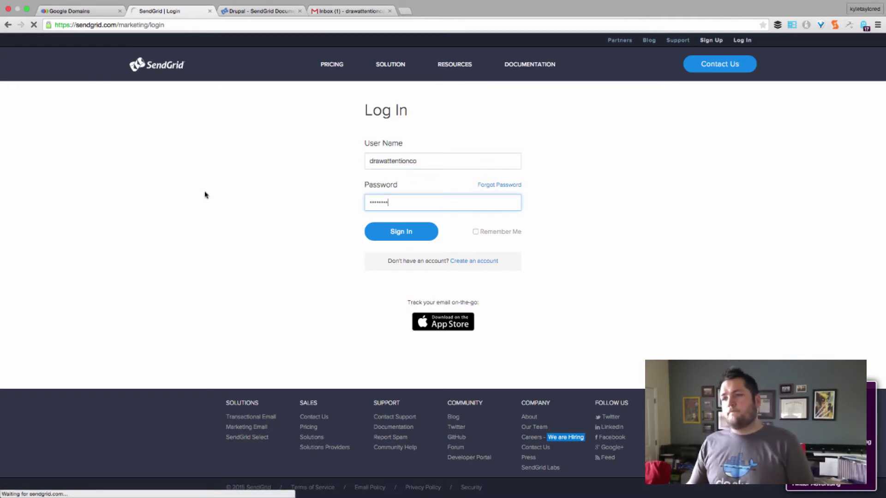
- Review the Account Overview username and SMTP server smtp.sendgrid.net, then return to Gmail
scroll(227, 223, "down", 2)
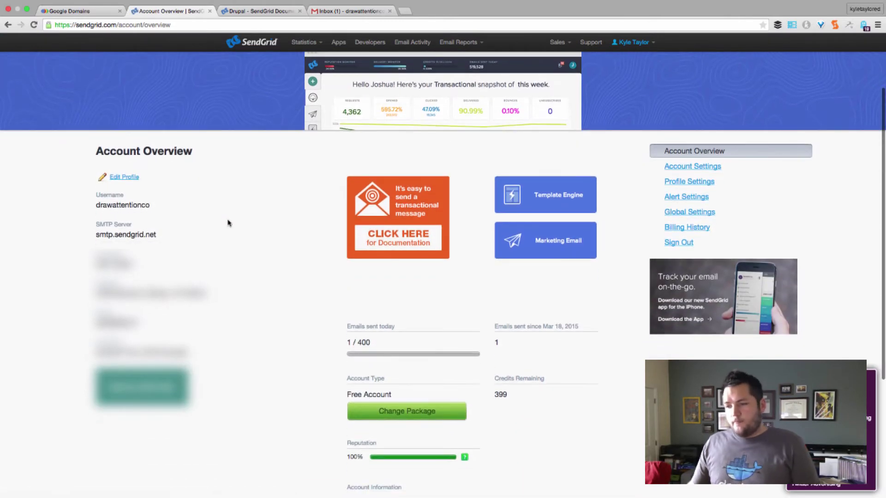
scroll(228, 223, "up", 1)
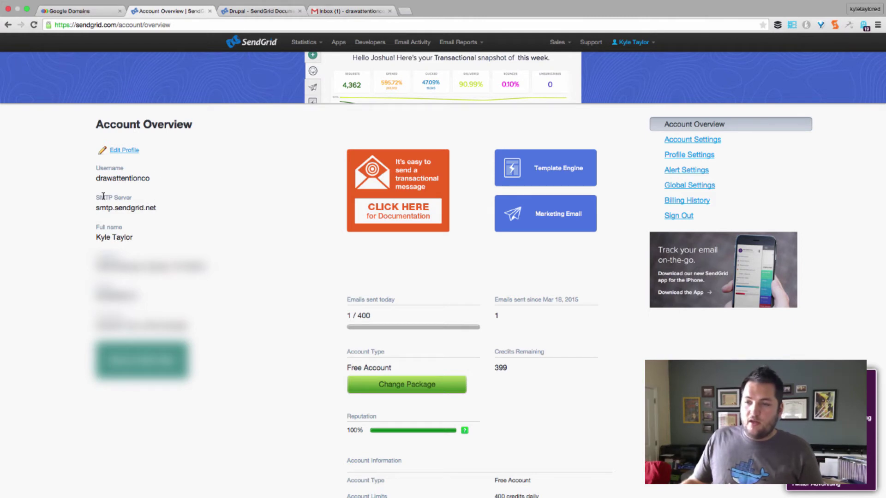
double_click(106, 178)
left_click(96, 208)
left_click_drag(96, 208, 167, 208)
left_click(167, 212)
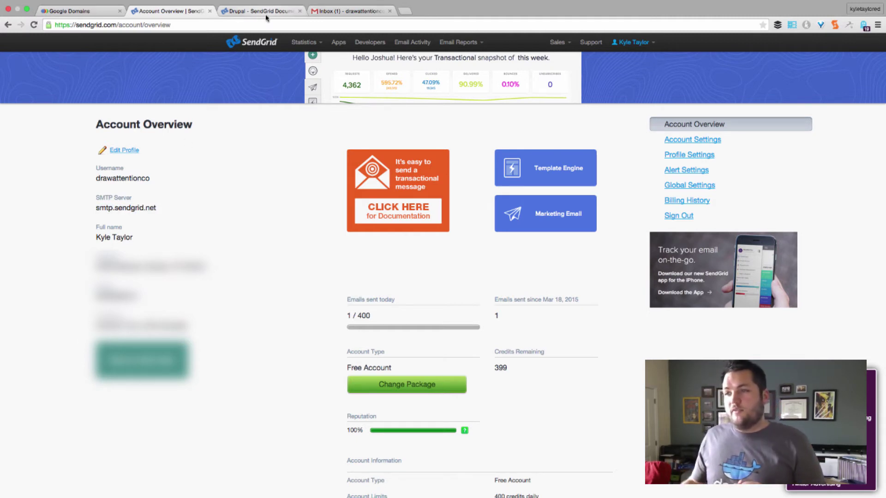
left_click_drag(266, 12, 285, 11)
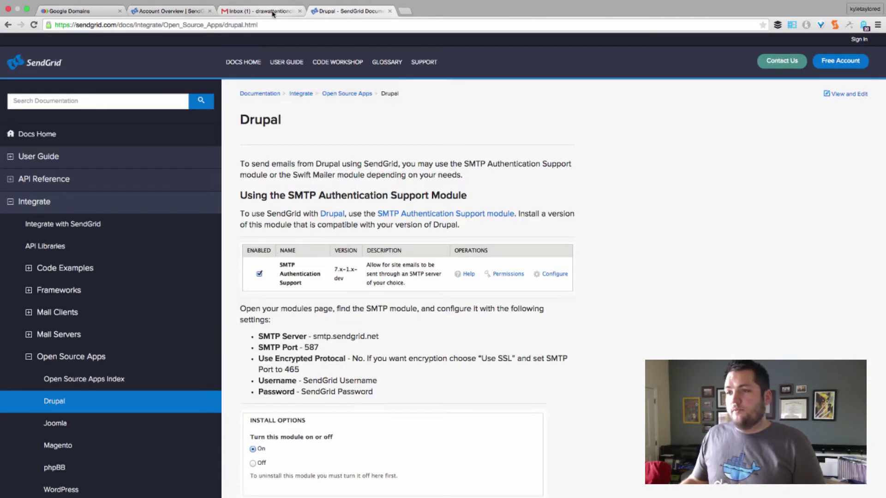
left_click(273, 12)
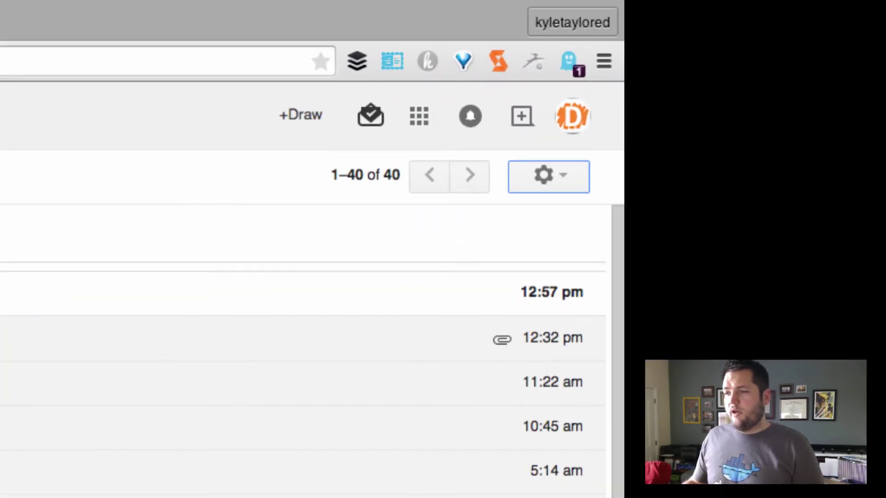
- Open Gmail's Accounts and Import settings to view the Send mail as section
left_click(563, 176)
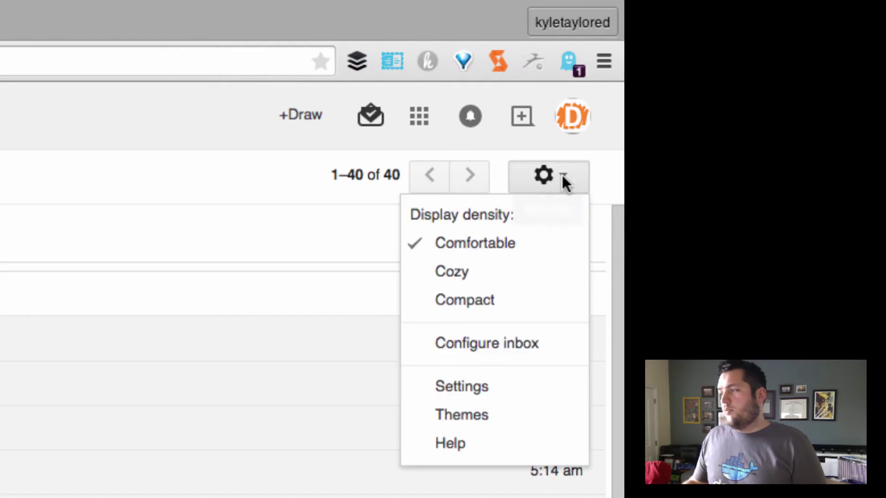
left_click(493, 396)
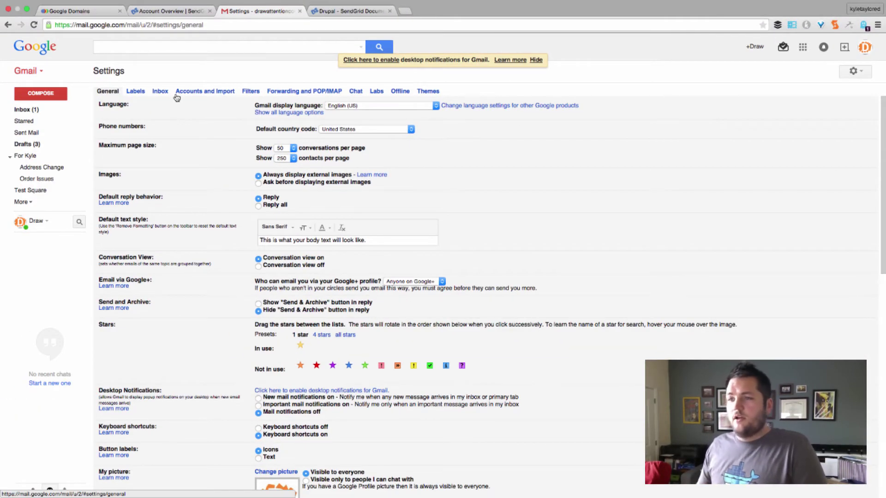
left_click(186, 91)
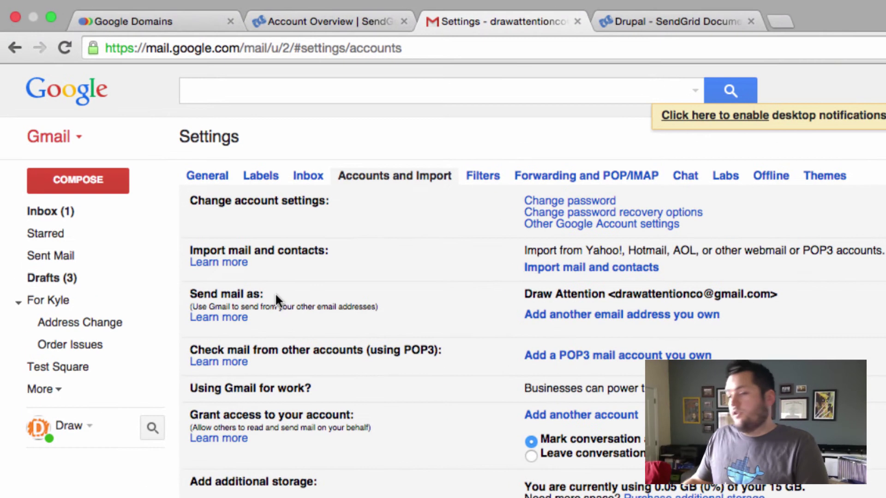
left_click_drag(152, 163, 117, 164)
left_click(480, 322)
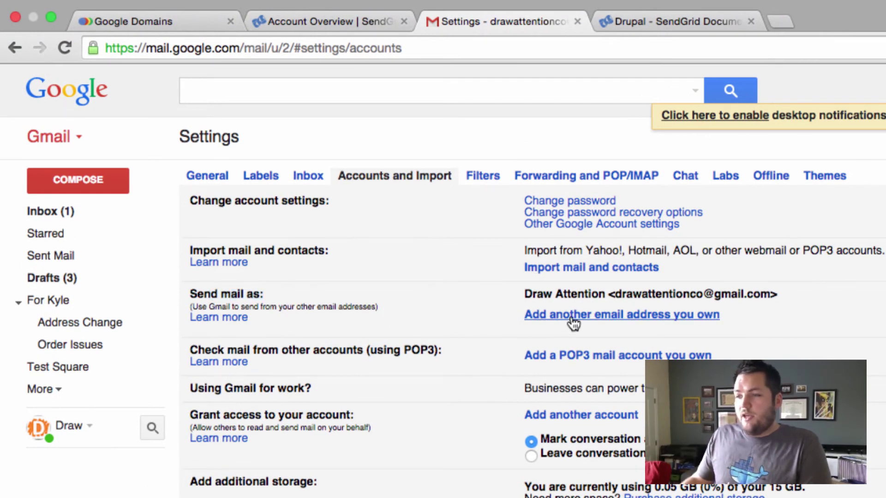
- Add the domain's info address as an alias named Draw Attention and continue to SMTP settings
left_click(644, 318)
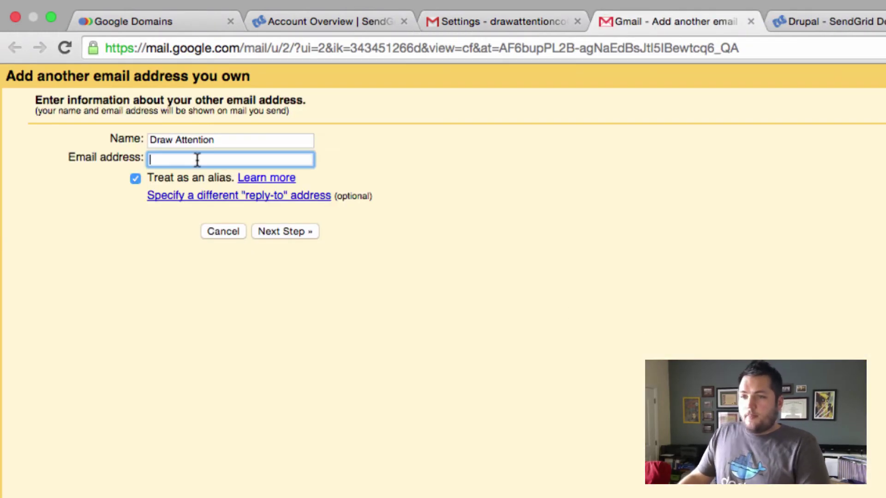
left_click(242, 141)
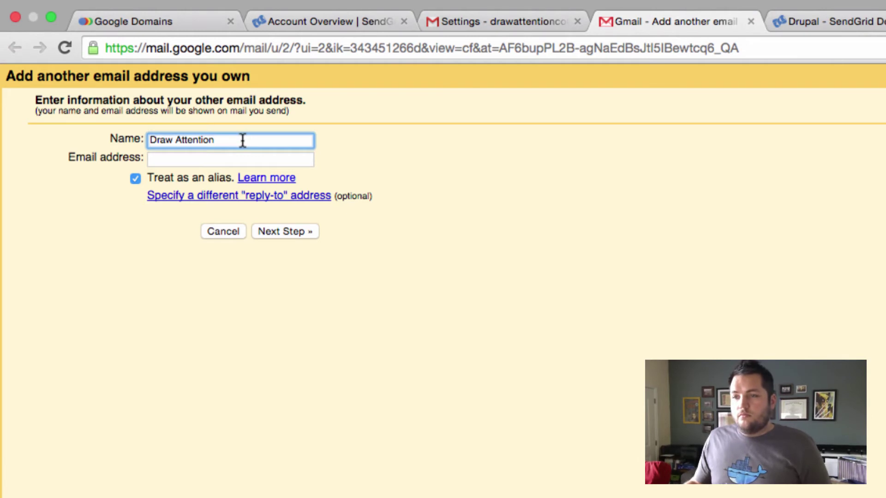
left_click(205, 157)
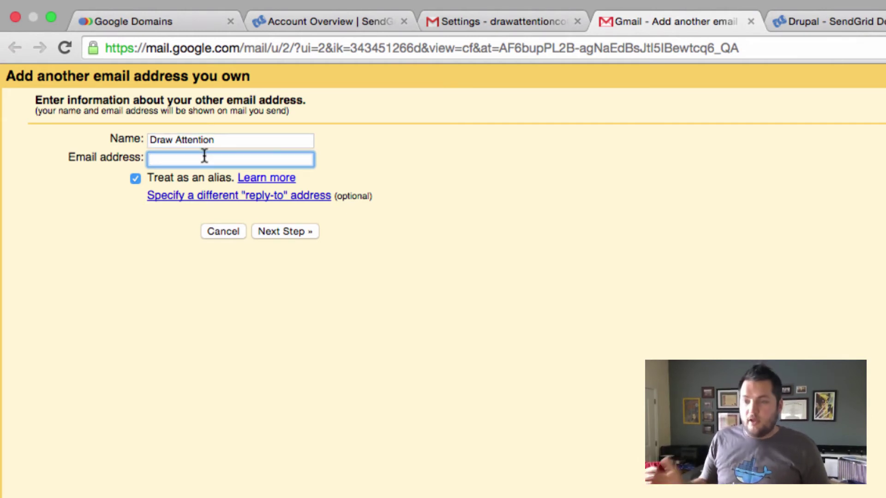
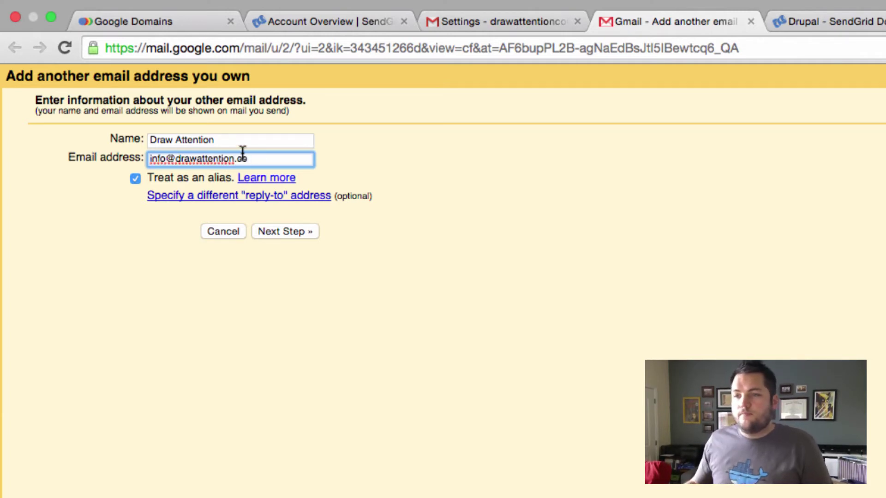
left_click(279, 229)
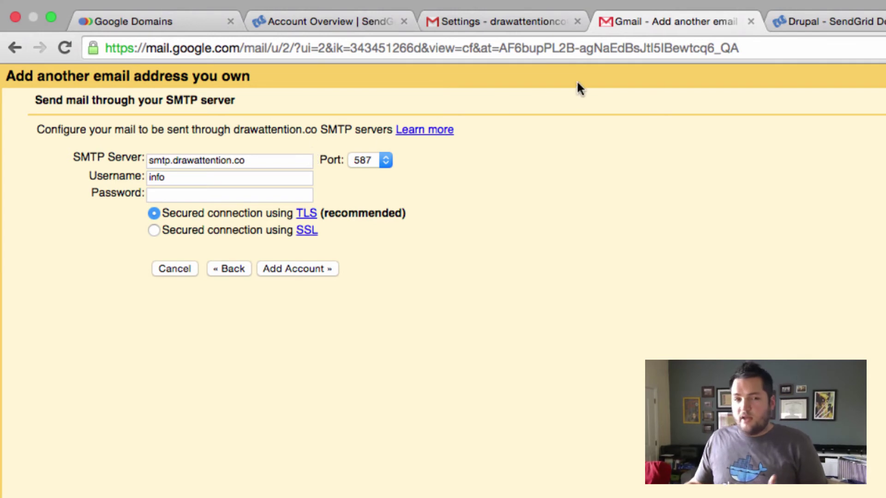
- Copy the SMTP server address smtp.sendgrid.net from the SendGrid Drupal docs page
left_click(852, 21)
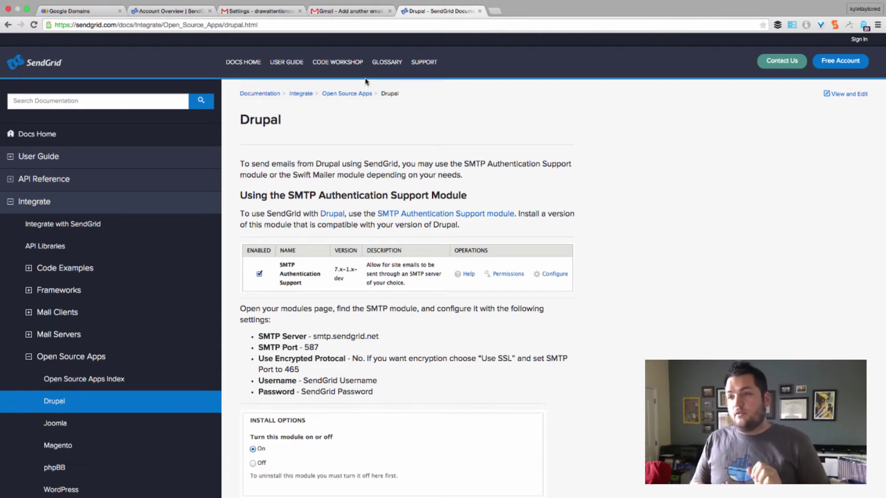
scroll(407, 263, "down", 3)
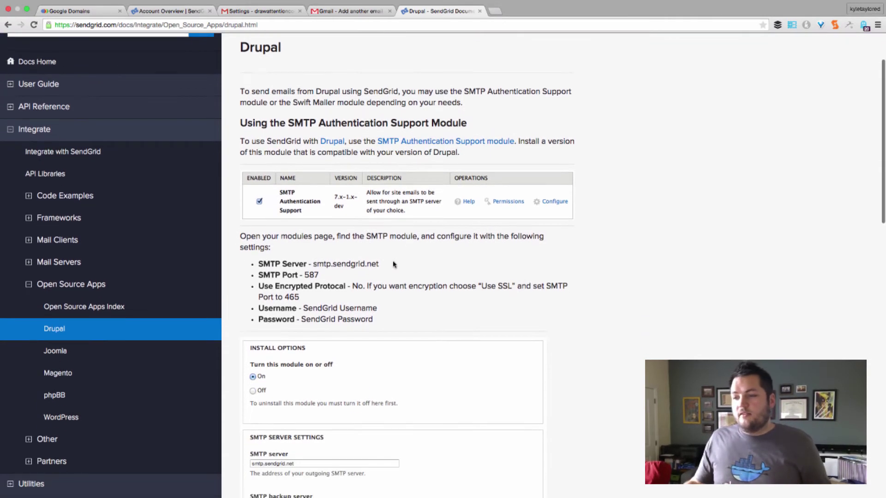
left_click_drag(255, 262, 416, 326)
scroll(417, 325, "up", 1)
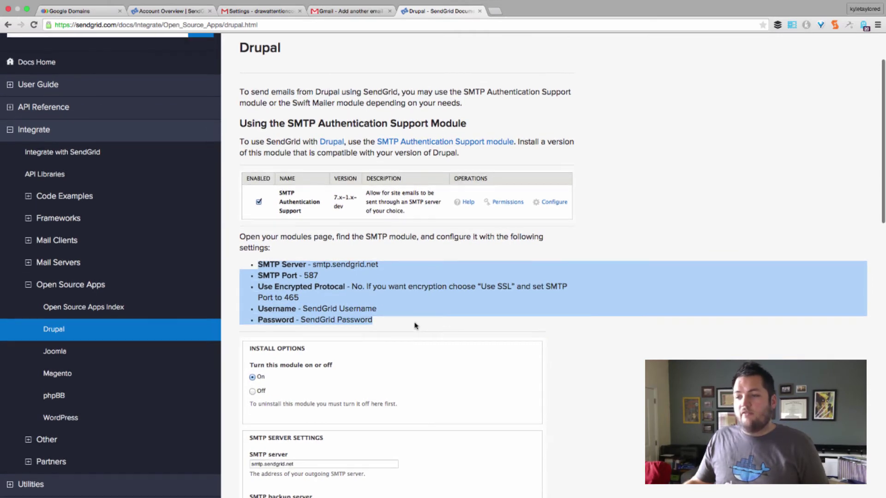
left_click(415, 326)
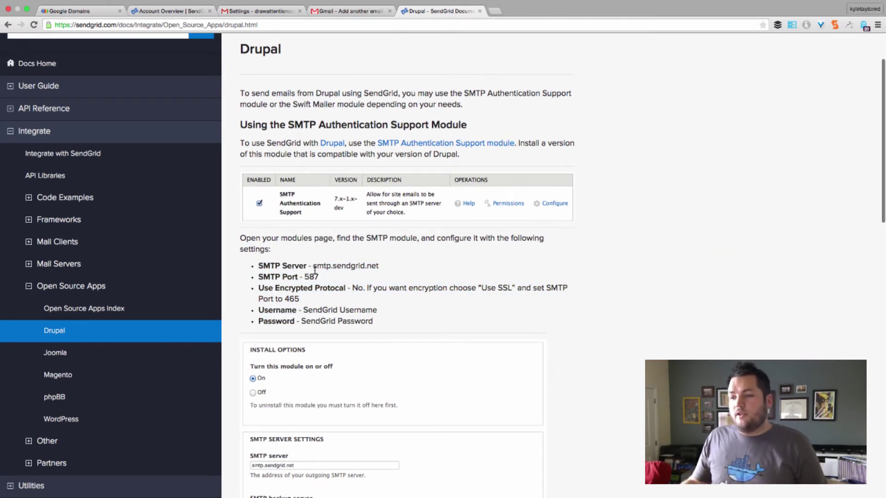
left_click_drag(311, 267, 380, 268)
key("super+c")
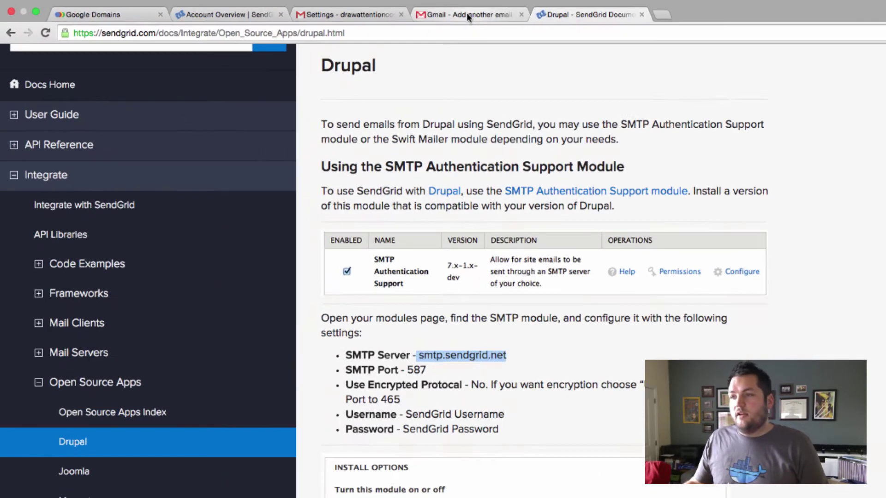
left_click(350, 11)
- Fill the SMTP form with server smtp.sendgrid.net, the copied SendGrid username, and the account password
key("super+a")
key("super+v")
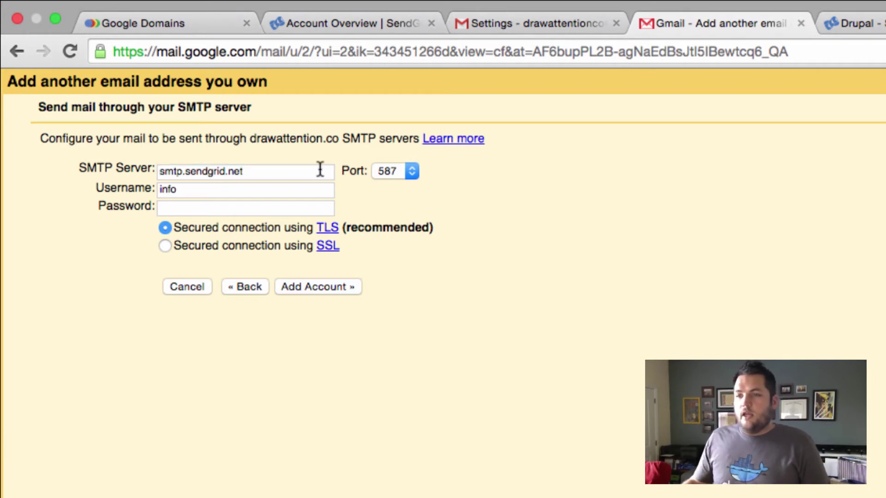
double_click(259, 192)
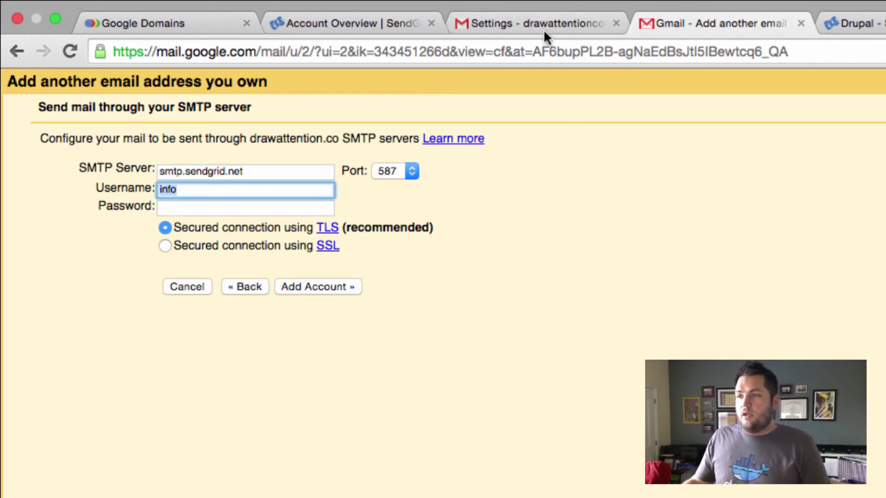
left_click(271, 16)
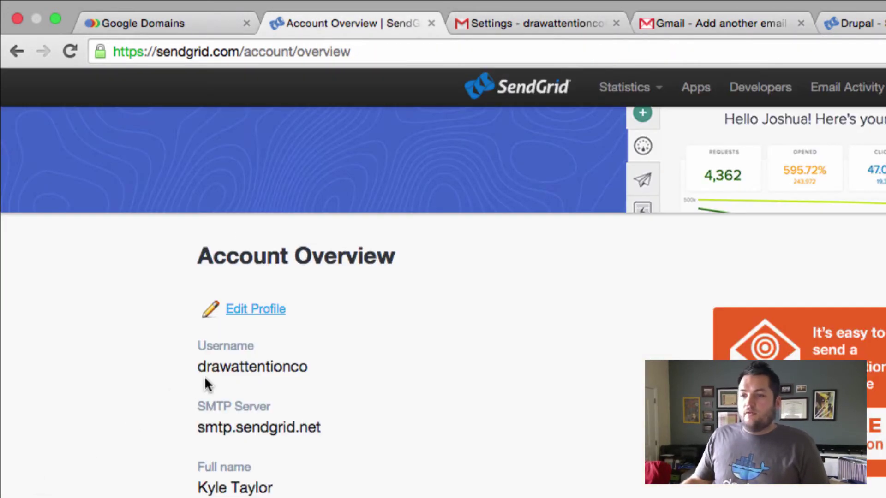
double_click(240, 365)
key("super+c")
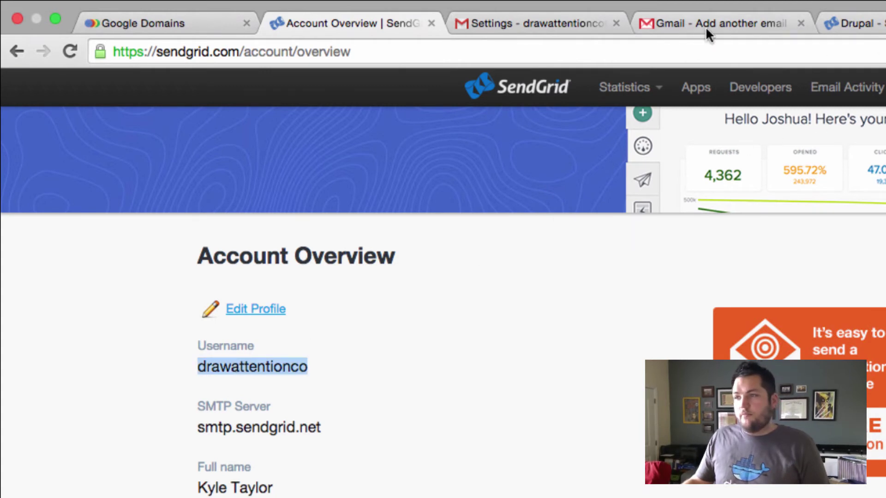
left_click(706, 29)
key("super+v")
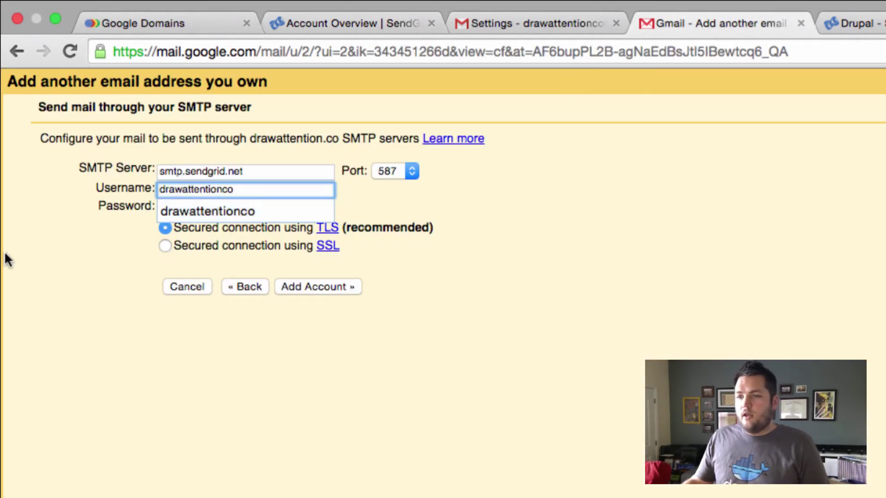
left_click(169, 217)
left_click(199, 211)
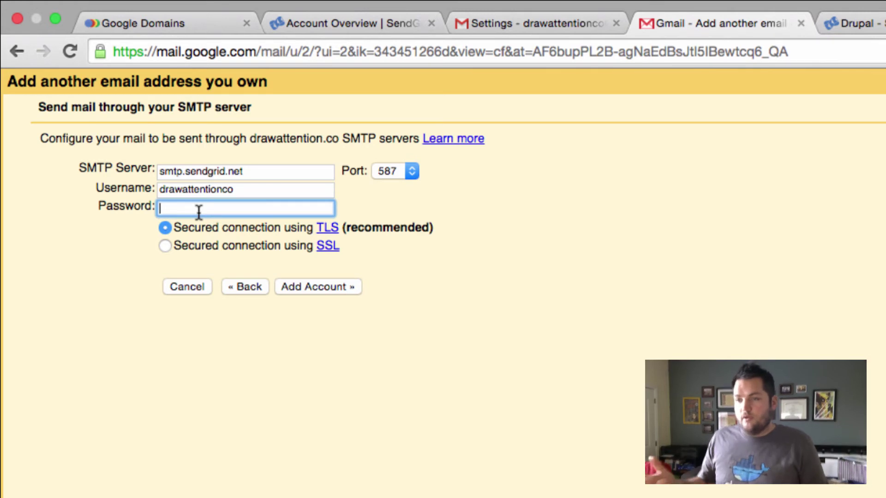
type("•••••••")
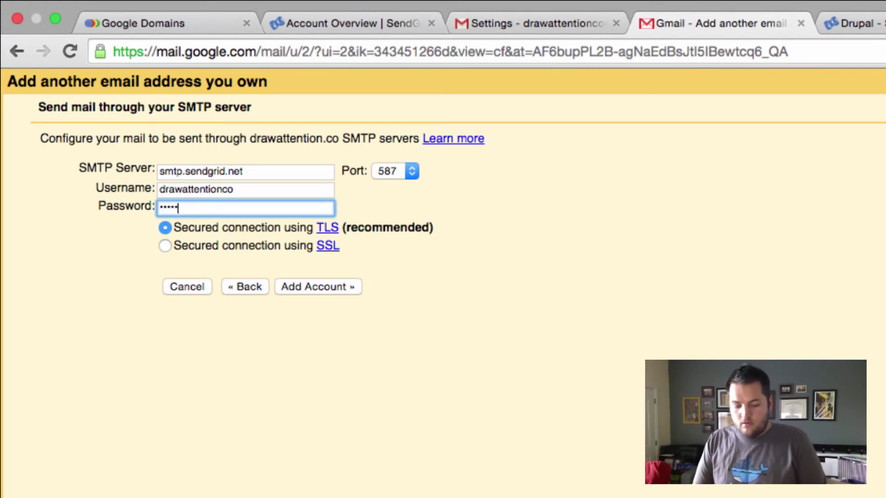
type("•")
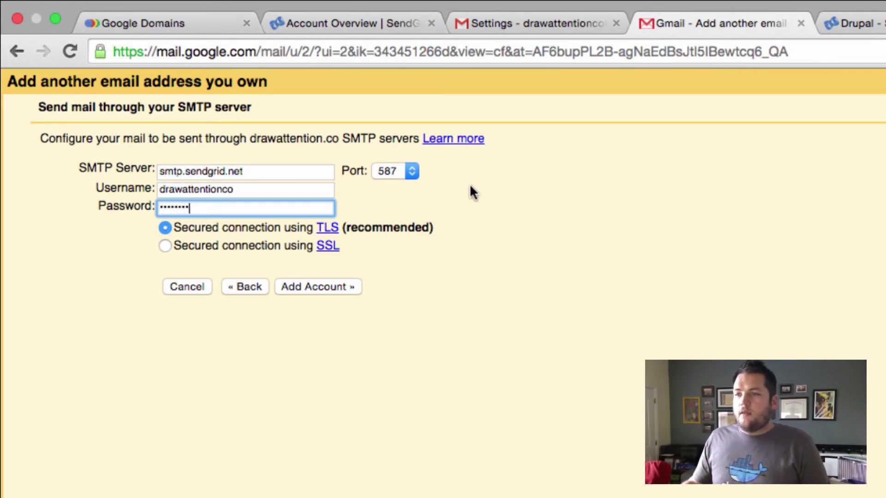
- In SendGrid's Drupal guide, highlight SMTP port 587, then the SSL alternative, port 465
left_click(851, 24)
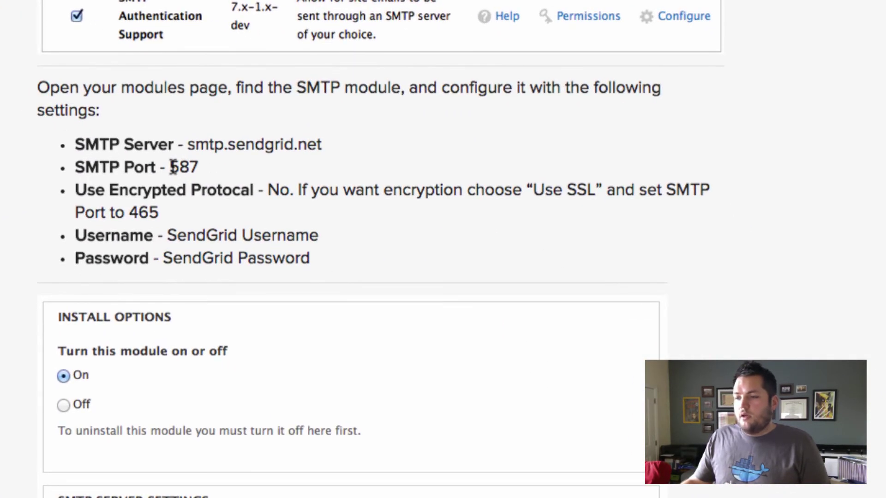
left_click_drag(170, 167, 198, 167)
left_click(186, 197)
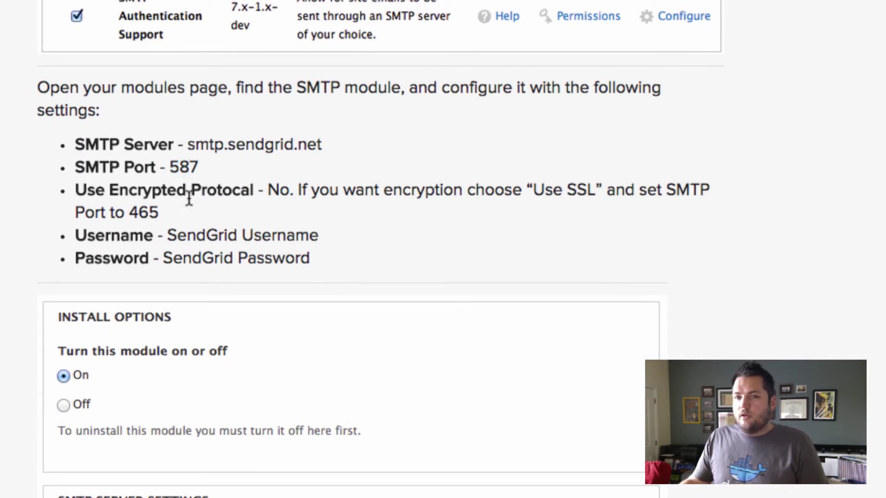
double_click(138, 212)
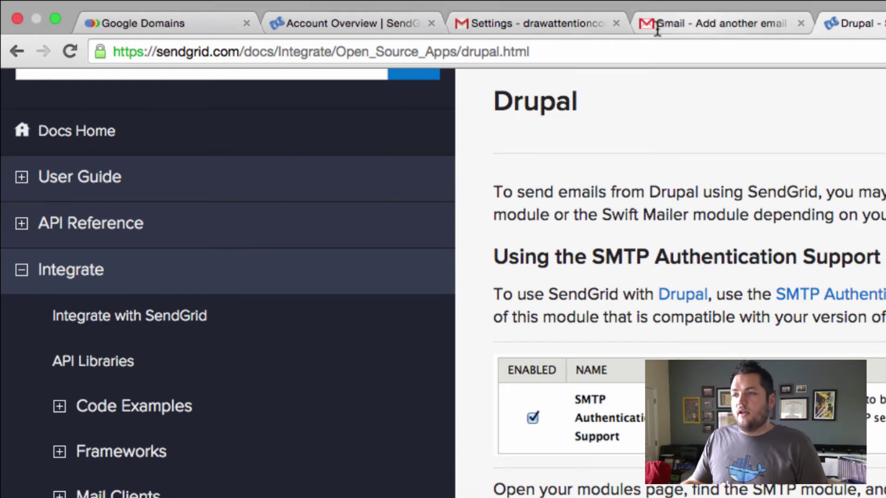
- Change Gmail's SMTP port to 465 with SSL and submit the account
left_click(669, 24)
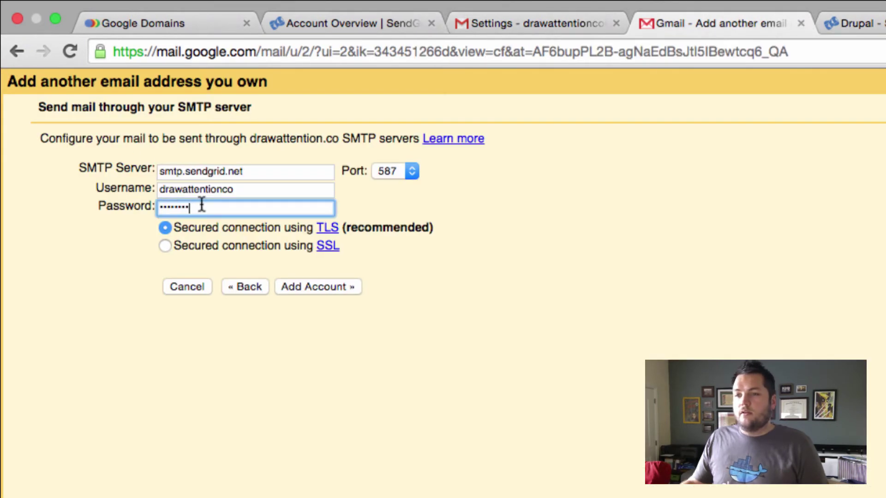
left_click(409, 174)
left_click(400, 153)
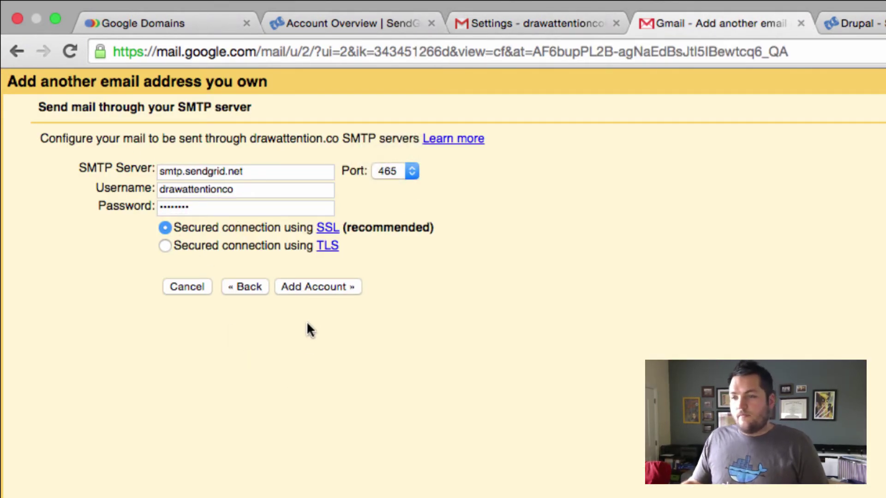
left_click(313, 288)
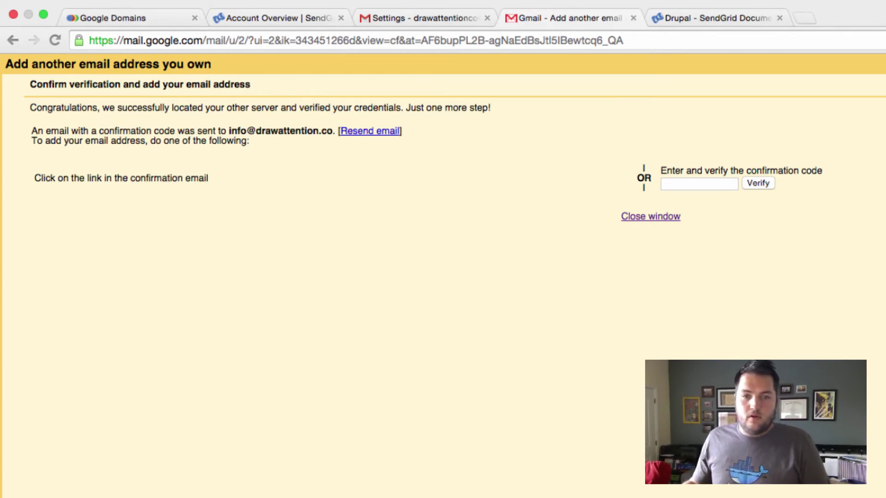
left_click(223, 367)
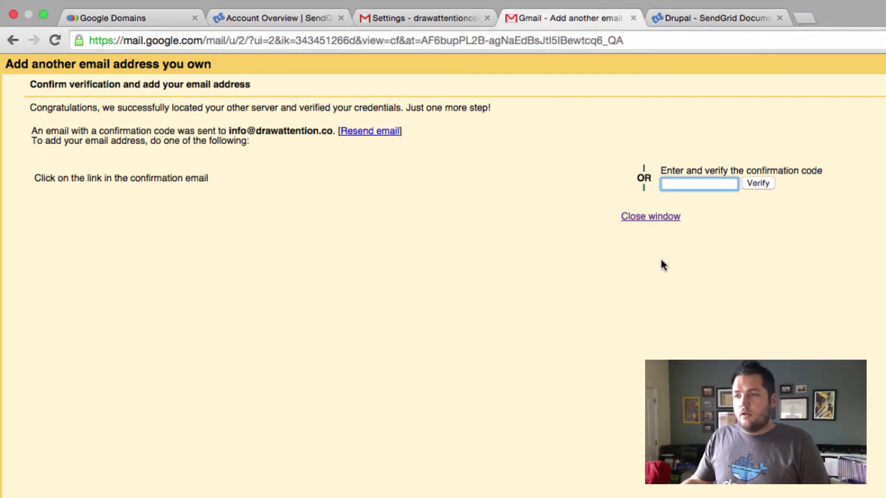
left_click(758, 185)
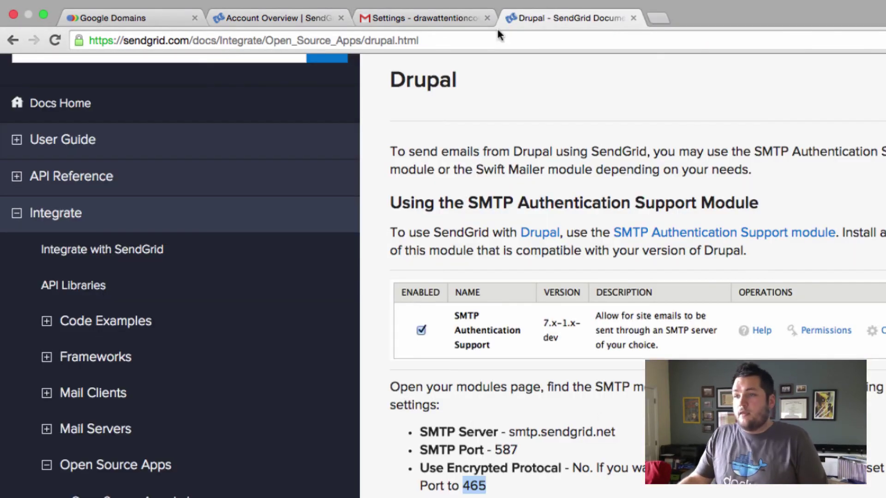
left_click(448, 16)
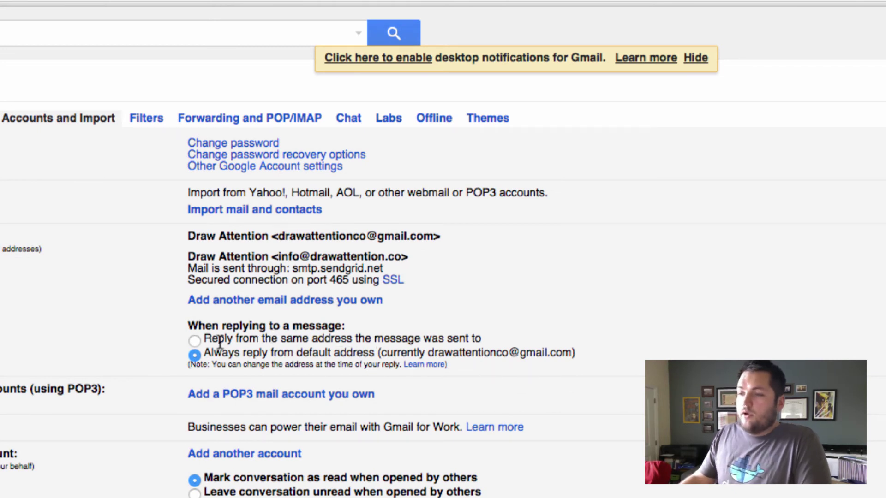
- Select 'Reply from the same address the message was sent to' under When replying to a message
left_click(195, 341)
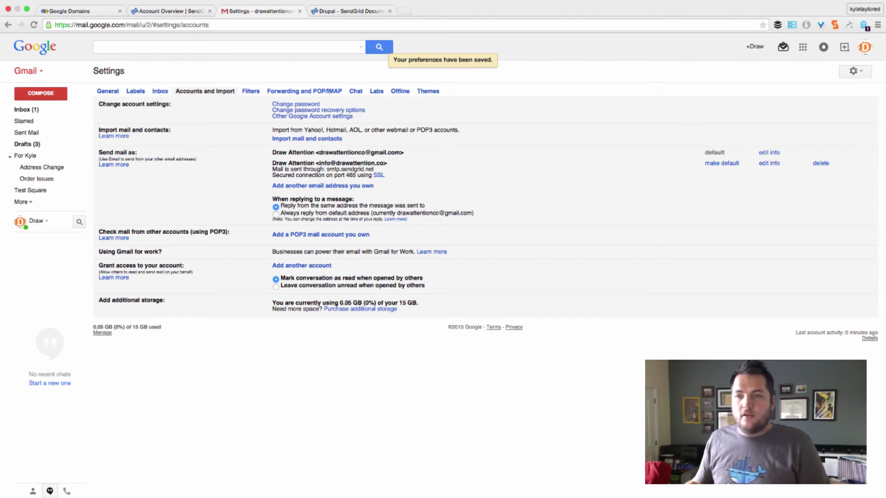
- Open the Test email from the inbox and check its sender and recipient details
left_click(240, 116)
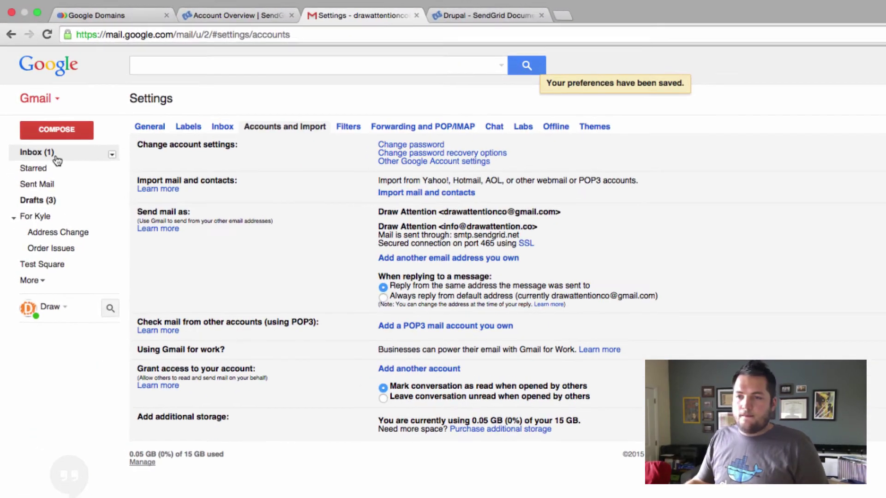
left_click(40, 114)
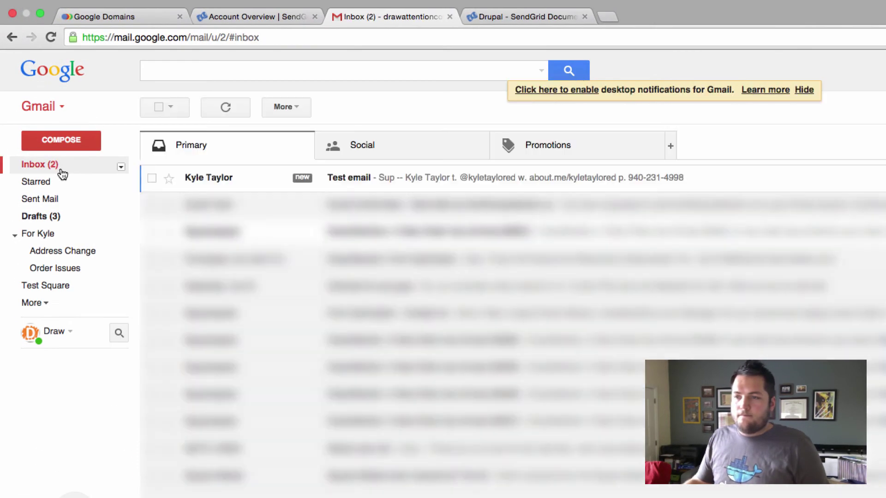
left_click(472, 181)
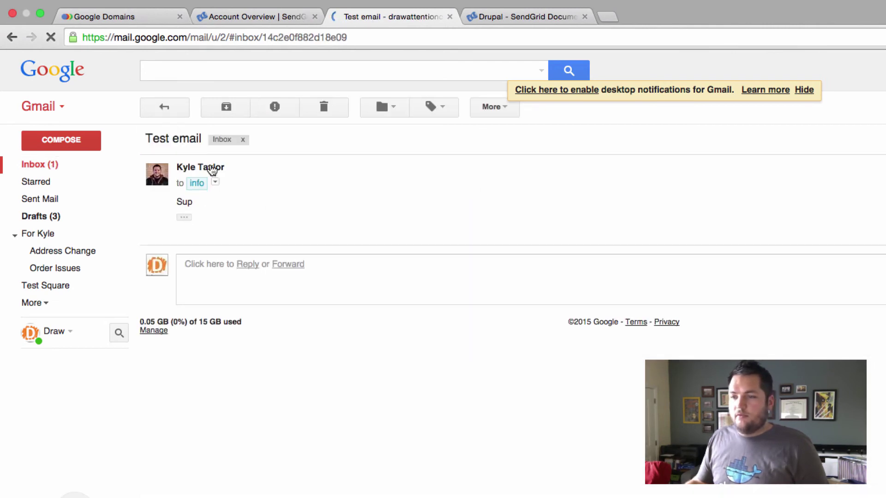
right_click(211, 169)
left_click(430, 203)
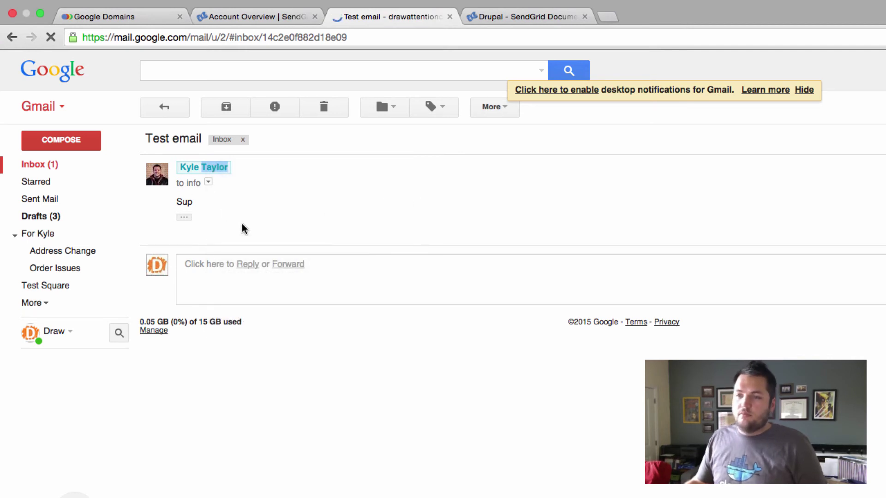
left_click(261, 222)
left_click(208, 182)
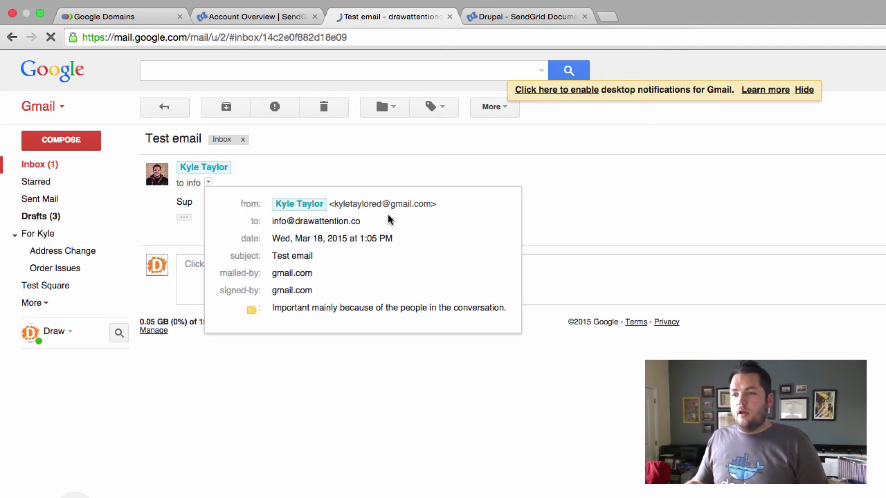
left_click(600, 214)
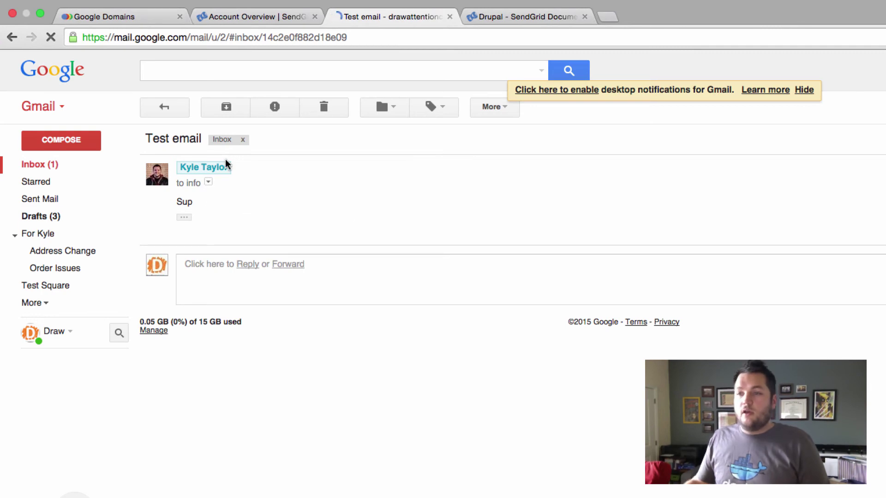
- Reply to the Test email with a short greeting and send it
left_click(247, 264)
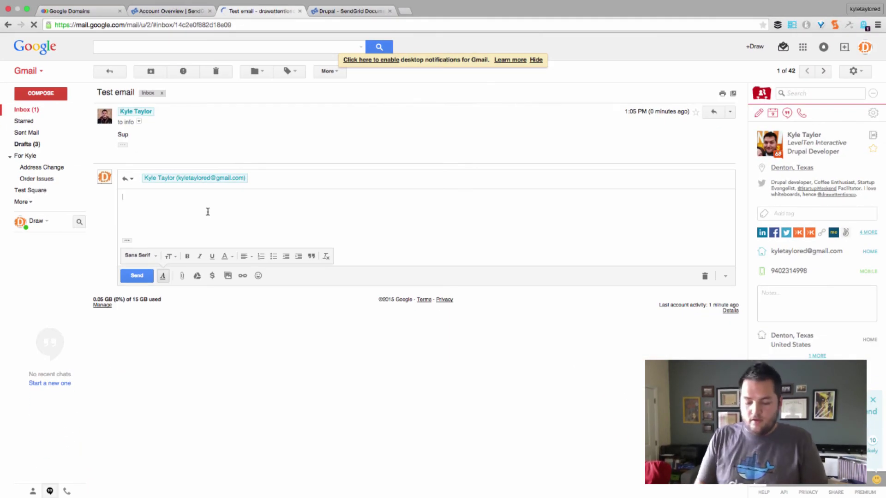
type("Hey Ke")
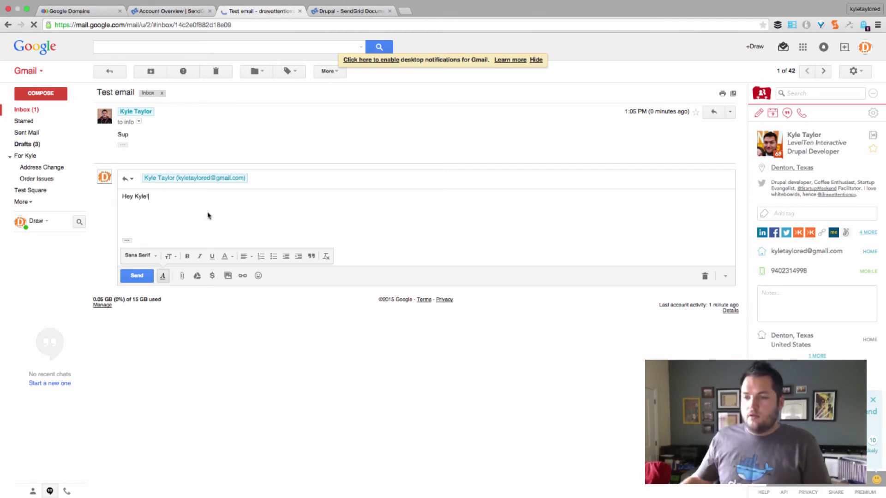
left_click(137, 278)
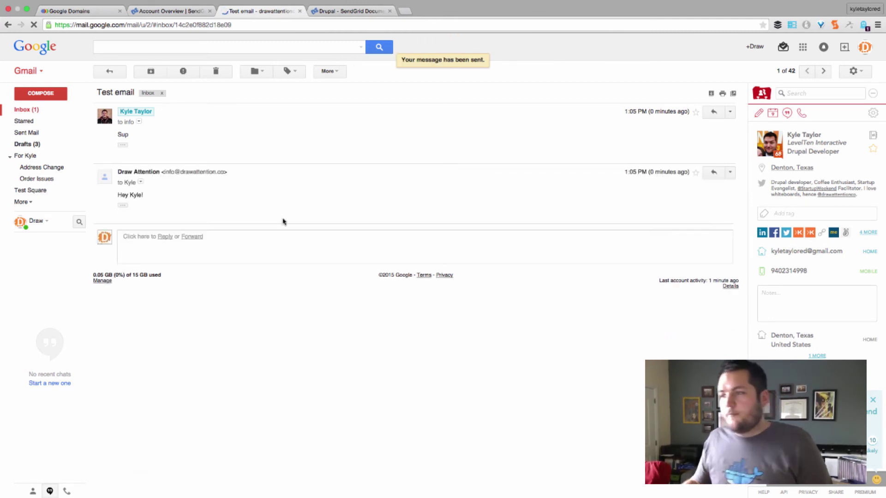
- In the other Gmail account, open the Test email reply and expand its from and mailed-by details
left_click(865, 46)
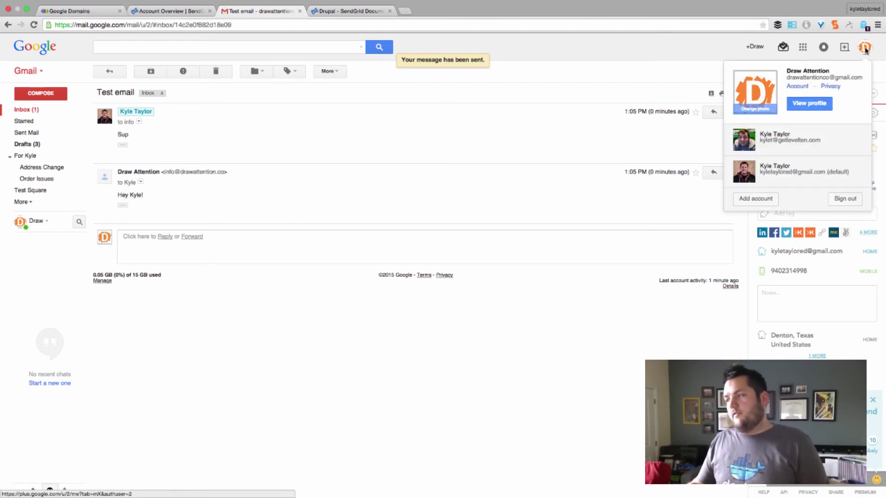
left_click(802, 174)
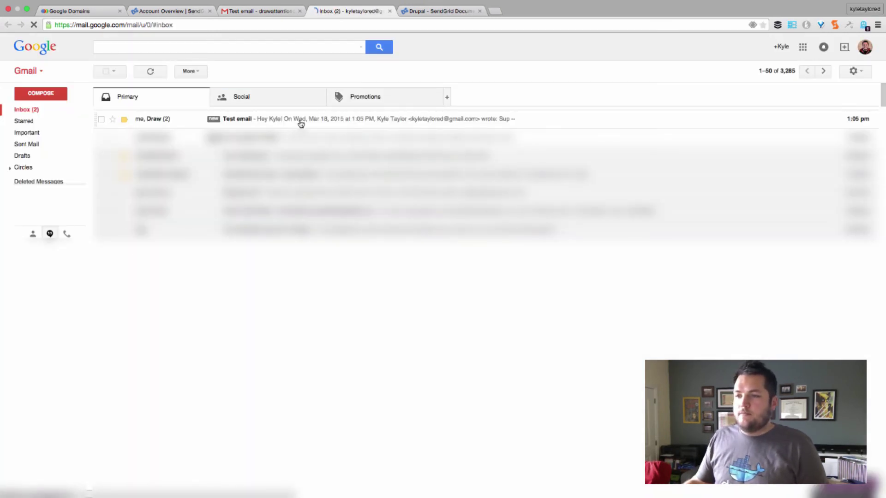
left_click(301, 121)
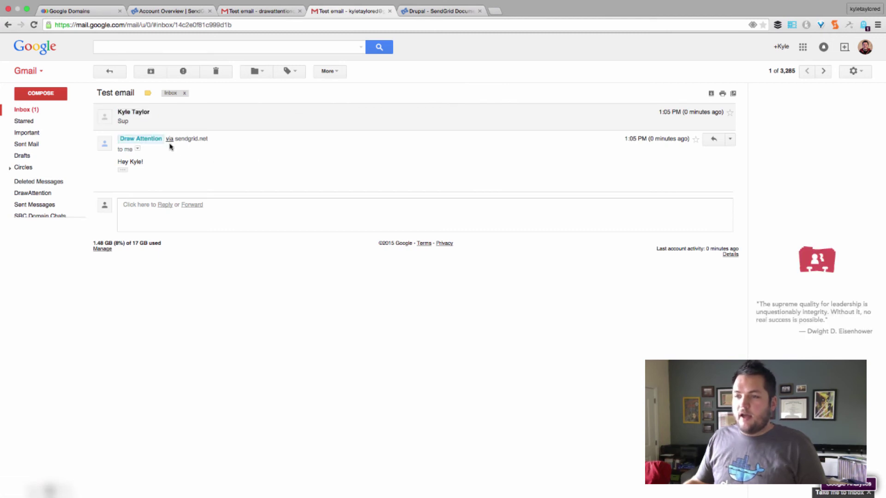
right_click(151, 139)
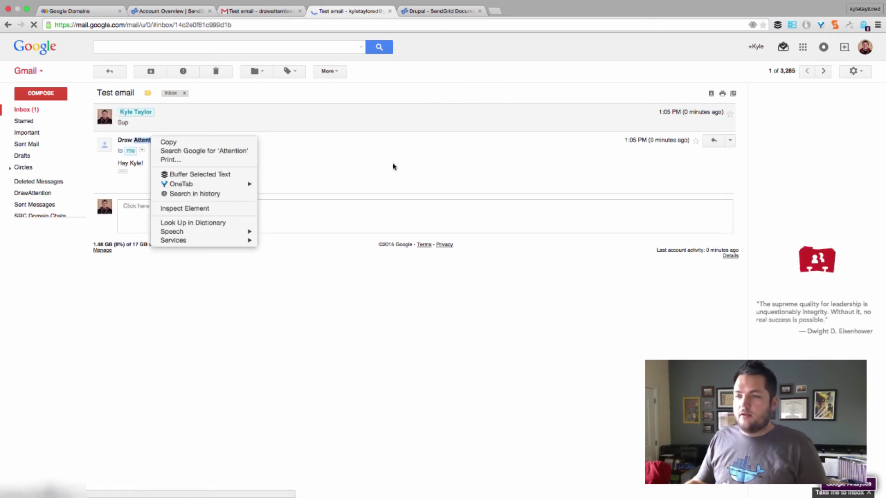
left_click(393, 166)
left_click(142, 150)
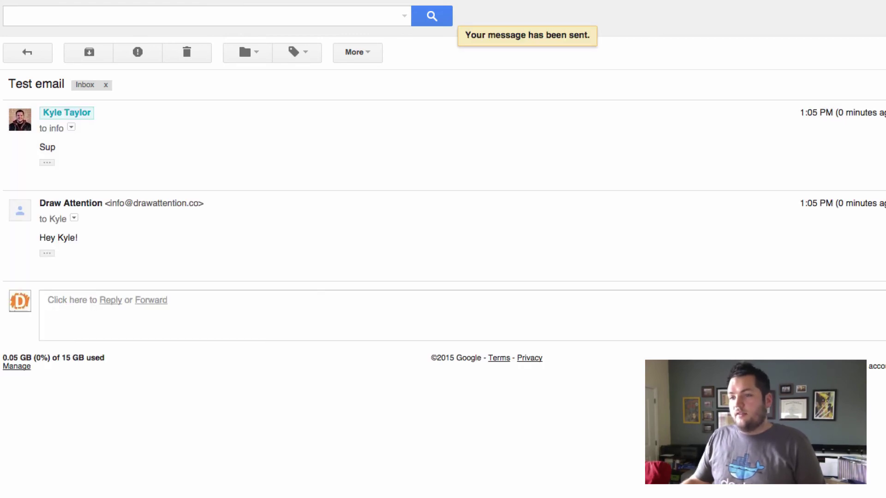
- Return to the Draw Attention Gmail tab and open Settings from the gear menu
key("ctrl+shift+Tab")
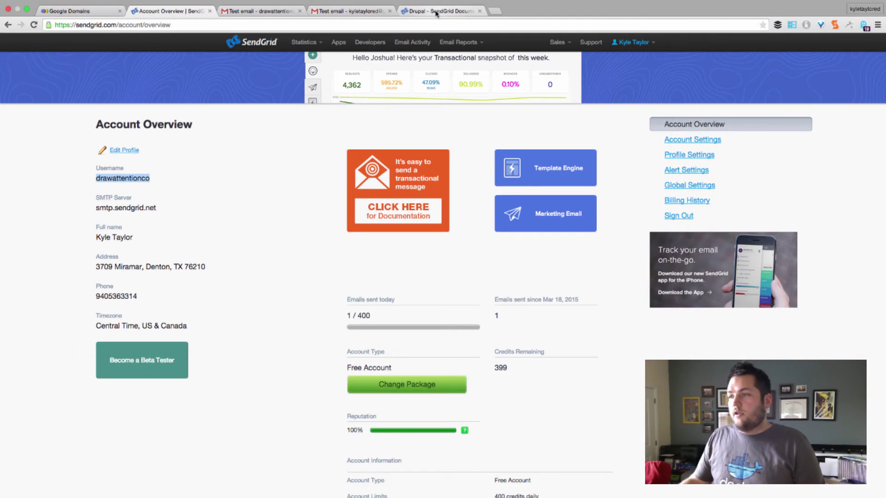
left_click(436, 12)
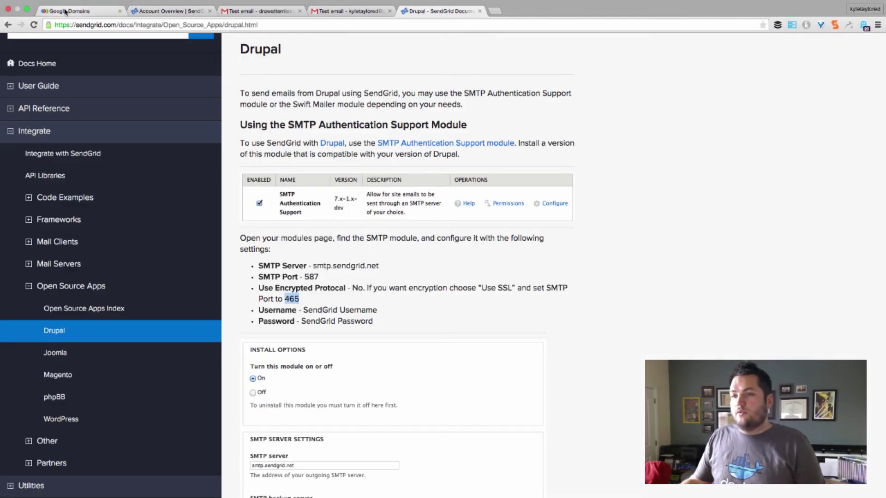
left_click(281, 13)
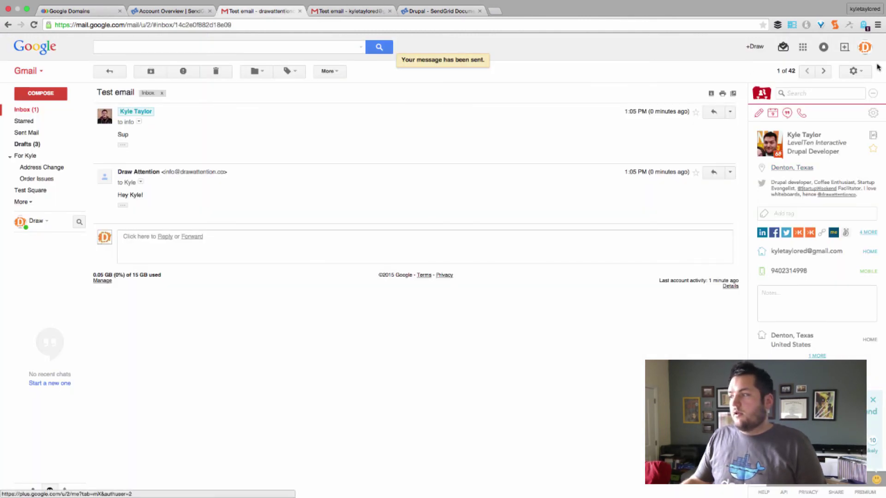
left_click(858, 70)
left_click(819, 157)
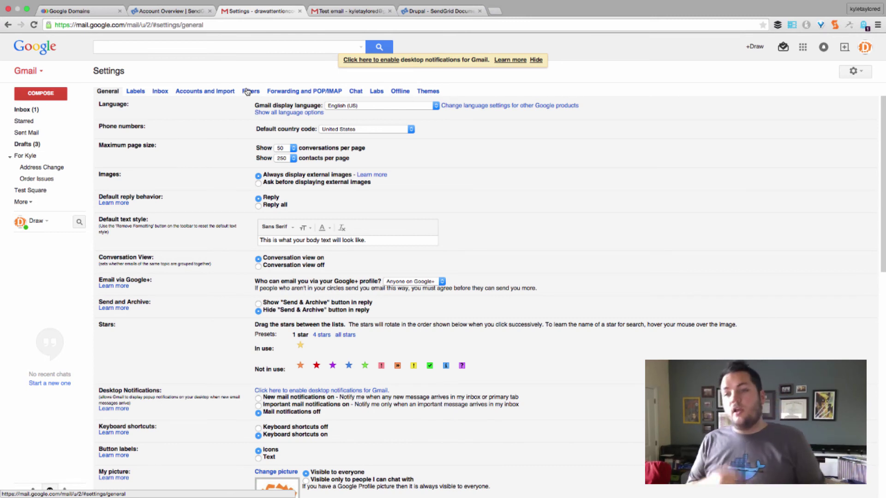
- From the Filters tab, start a new filter and search for mail sent to the drawattention.co info address
left_click(247, 91)
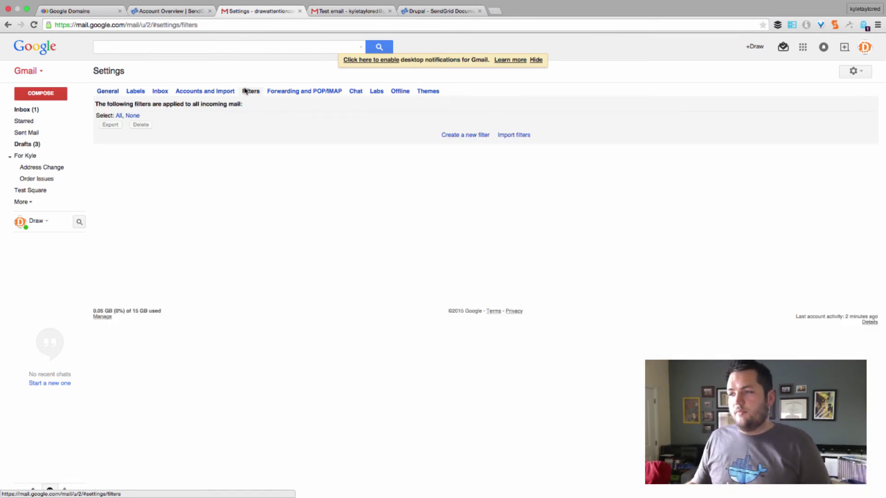
left_click(535, 60)
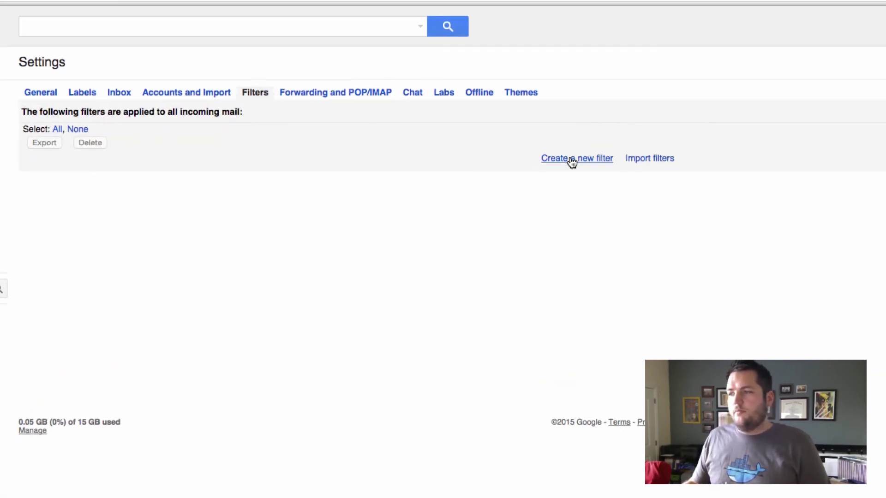
left_click(572, 159)
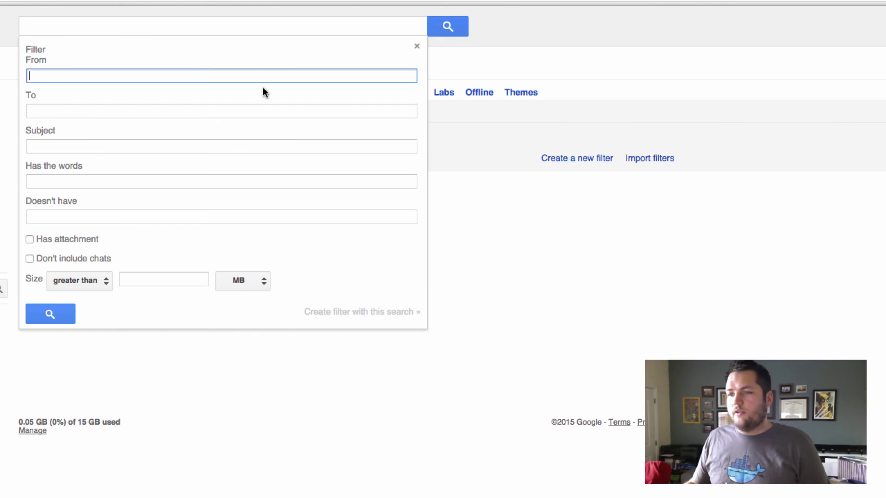
left_click(160, 109)
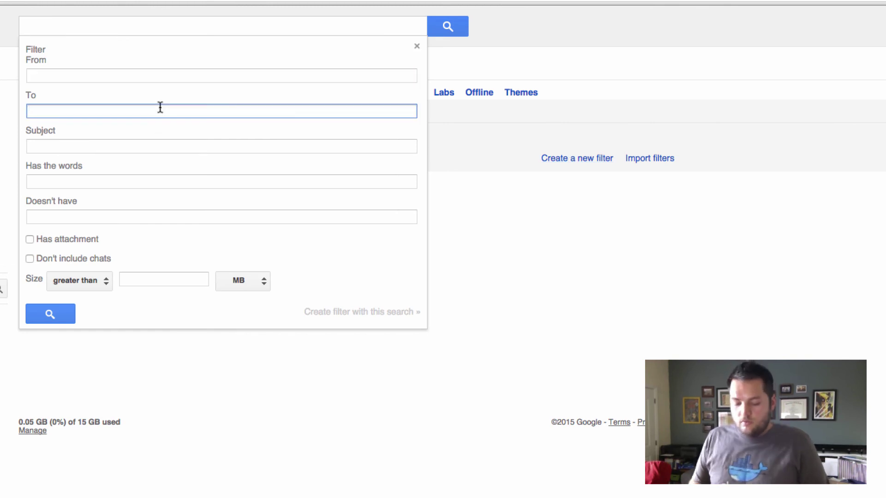
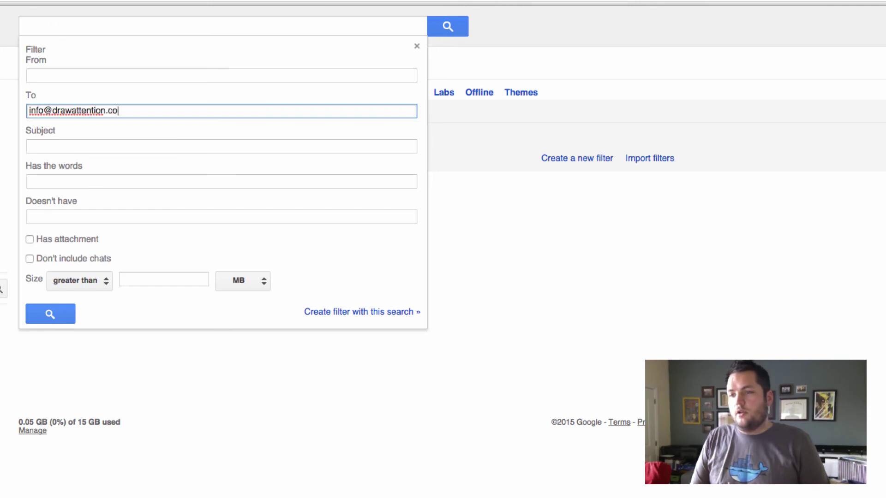
left_click(51, 314)
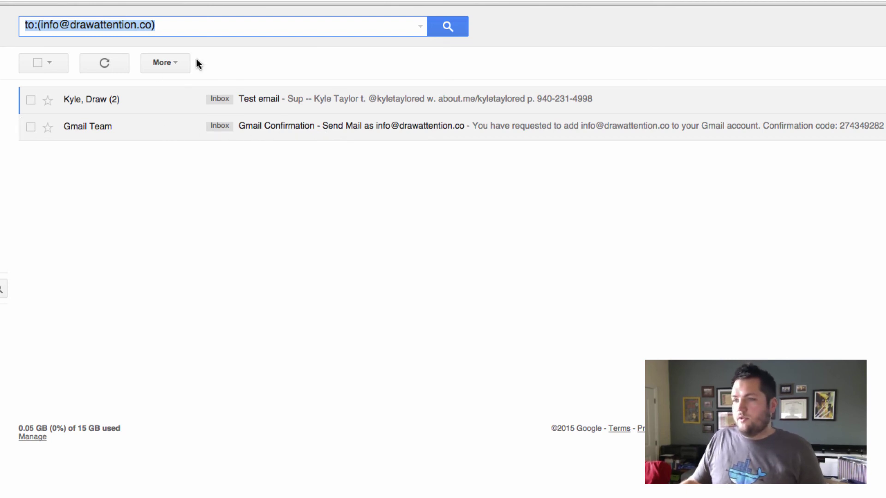
- Create a filter from this search that applies a new label named Info@DrawAttention
left_click(183, 65)
left_click(183, 106)
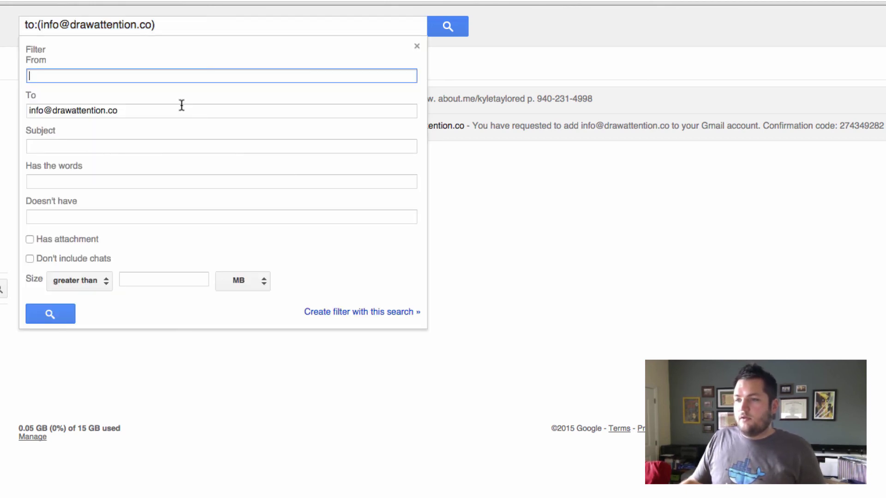
left_click(330, 313)
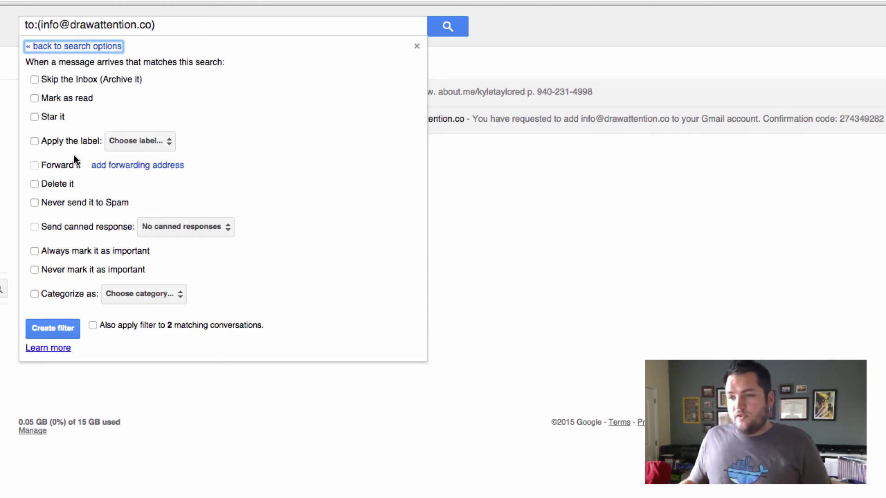
left_click(34, 142)
left_click(141, 142)
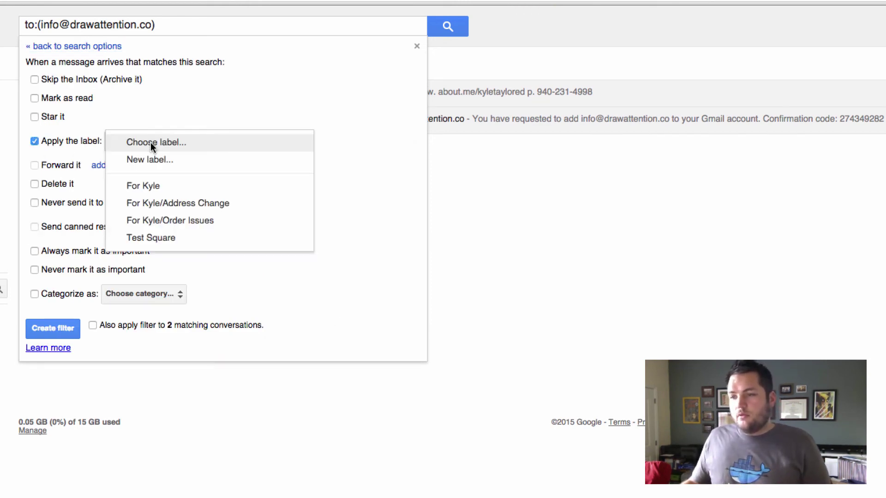
left_click(181, 160)
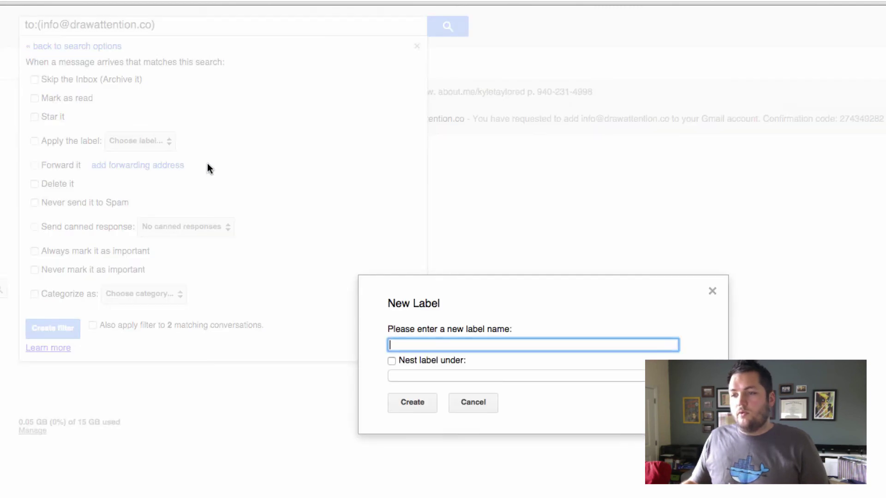
type("Info")
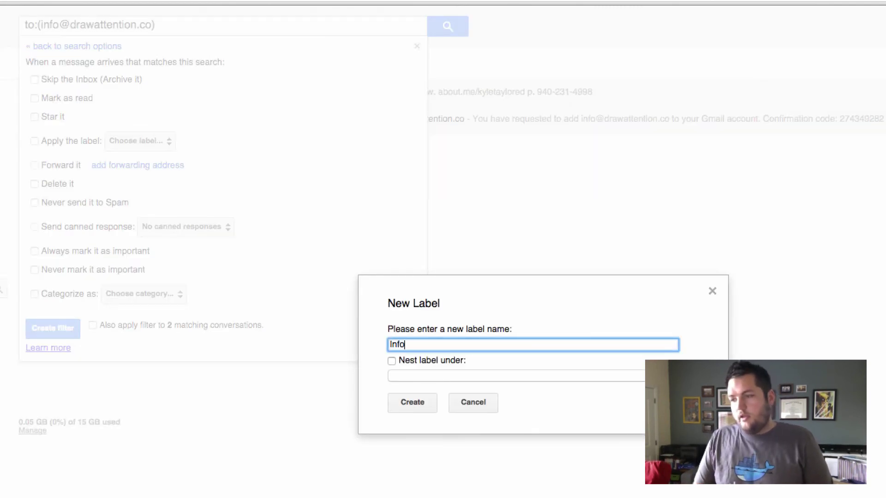
type("@DrawAttention")
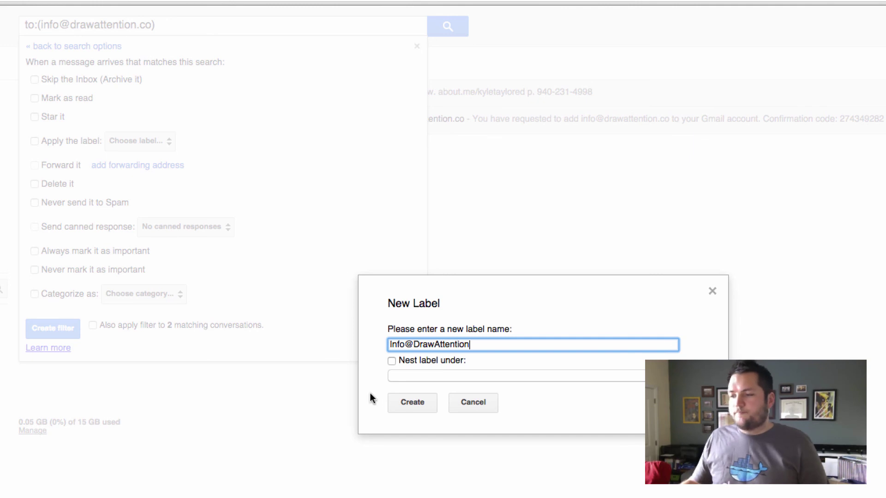
left_click(412, 403)
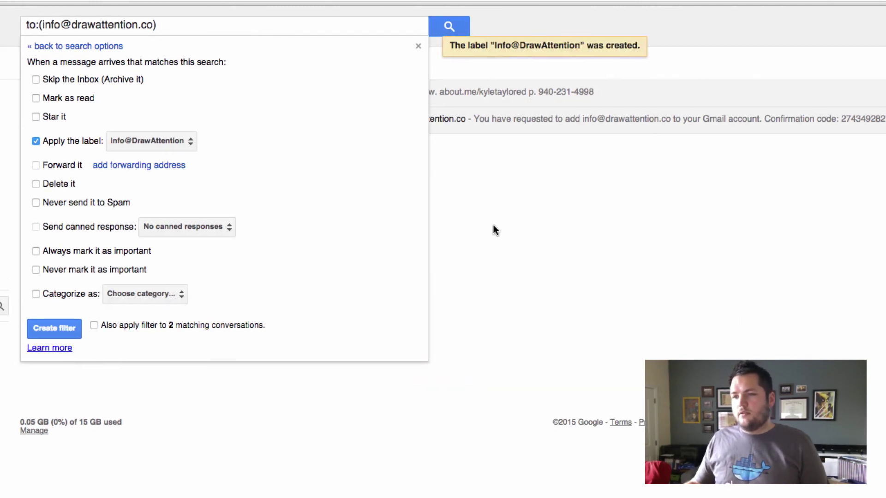
- Save the filter and open the still-empty Info@DrawAttention label from the sidebar
left_click(508, 231)
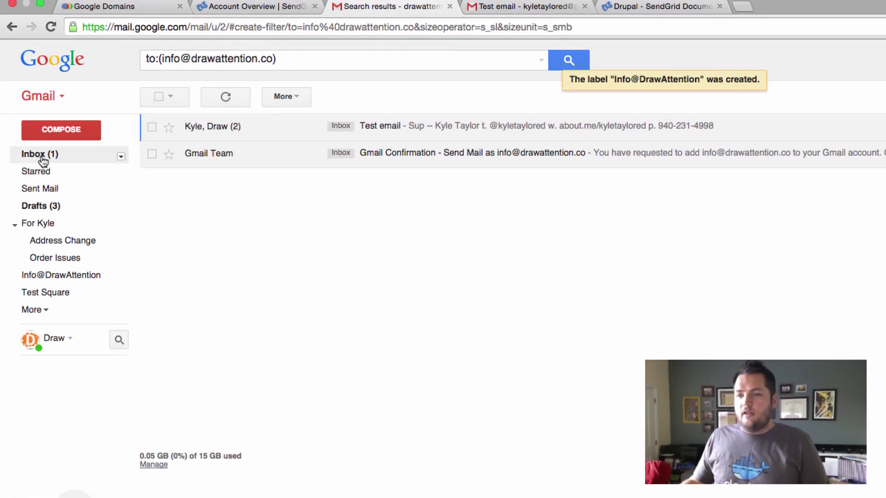
left_click(47, 277)
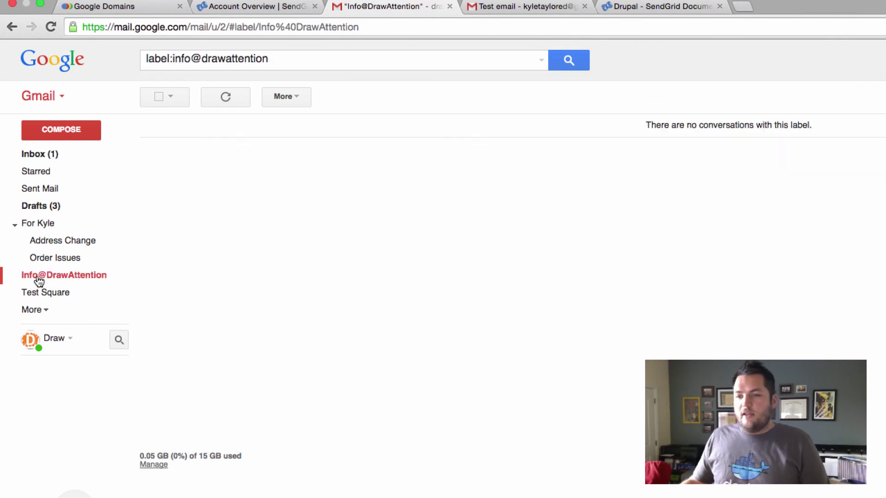